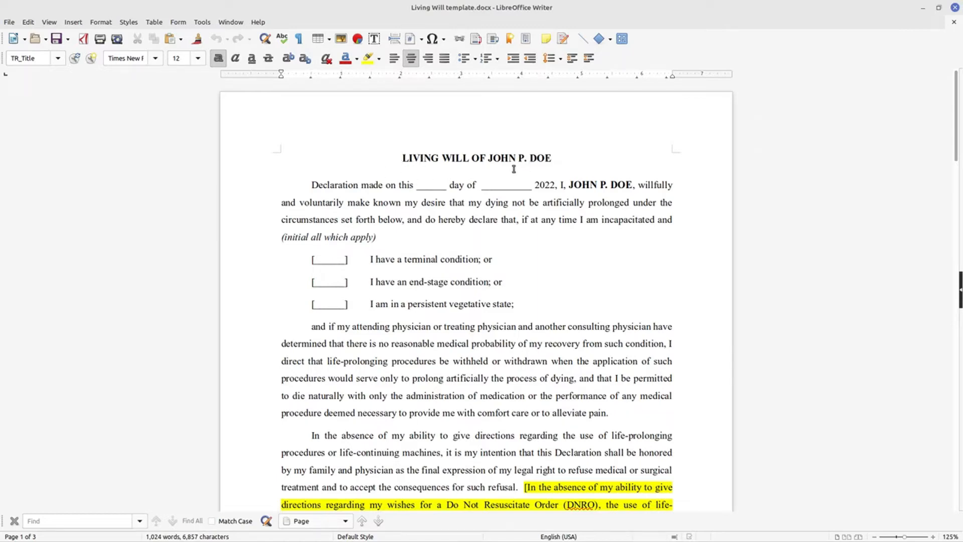
Examine the living will template's highlighted optional clauses and surrogate names to identify the text that varies per client
scroll(531, 269, down, 10)
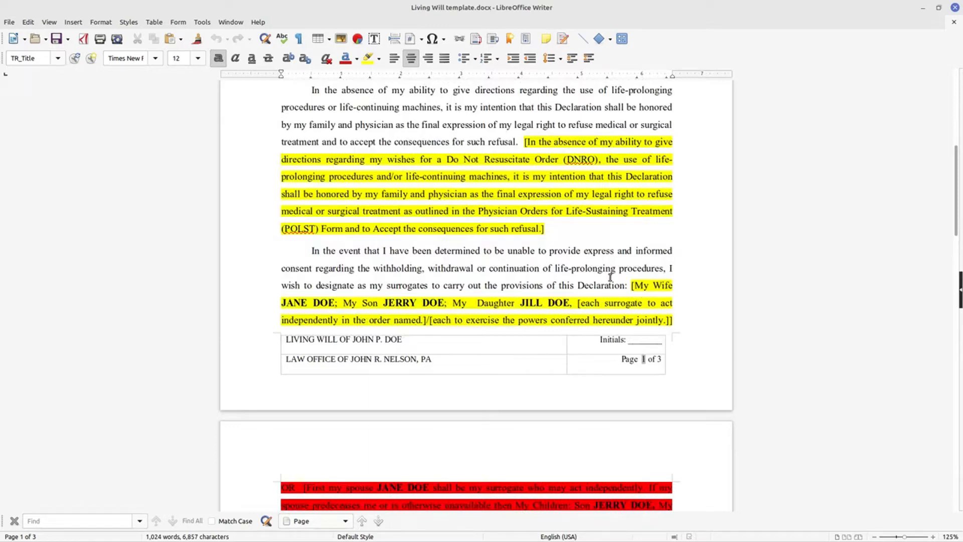
drag(279, 301, 327, 299)
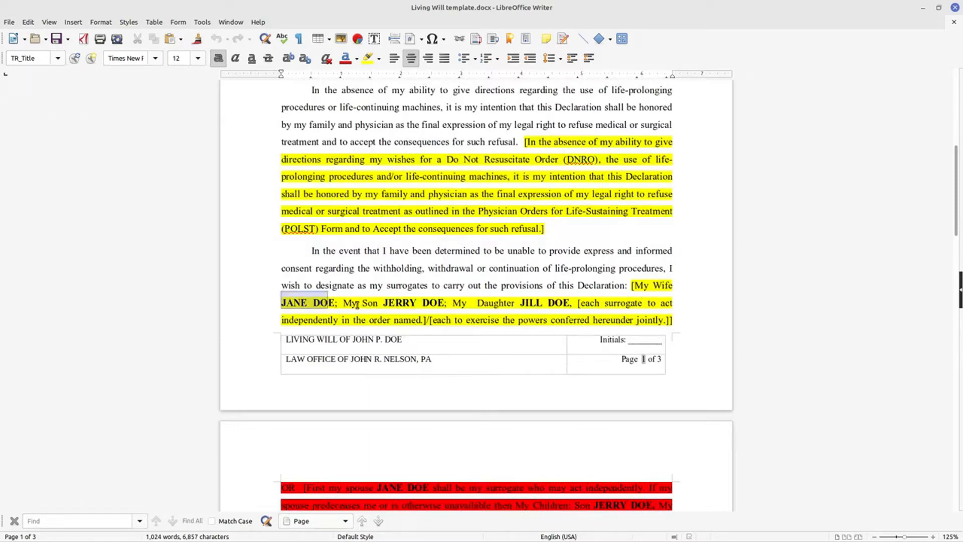
drag(387, 301, 576, 302)
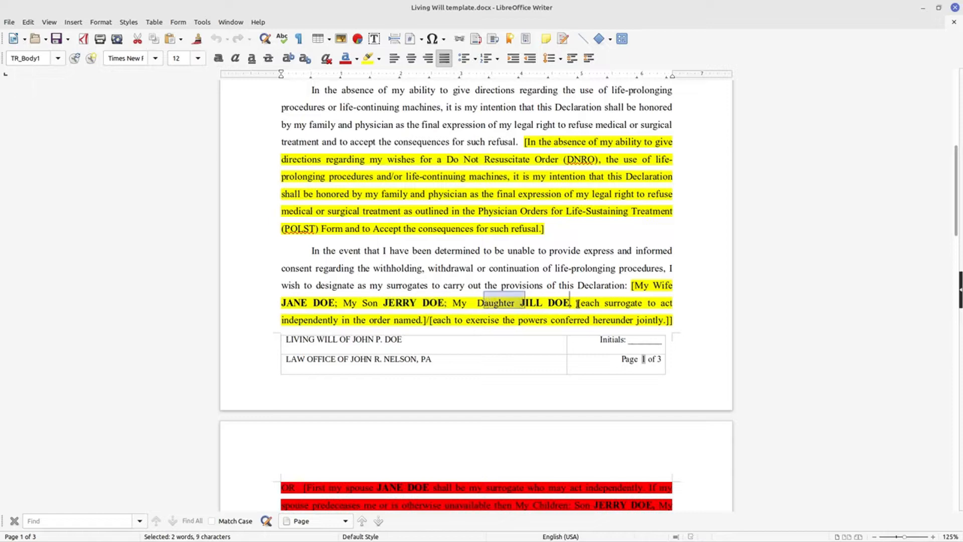
scroll(577, 303, down, 5)
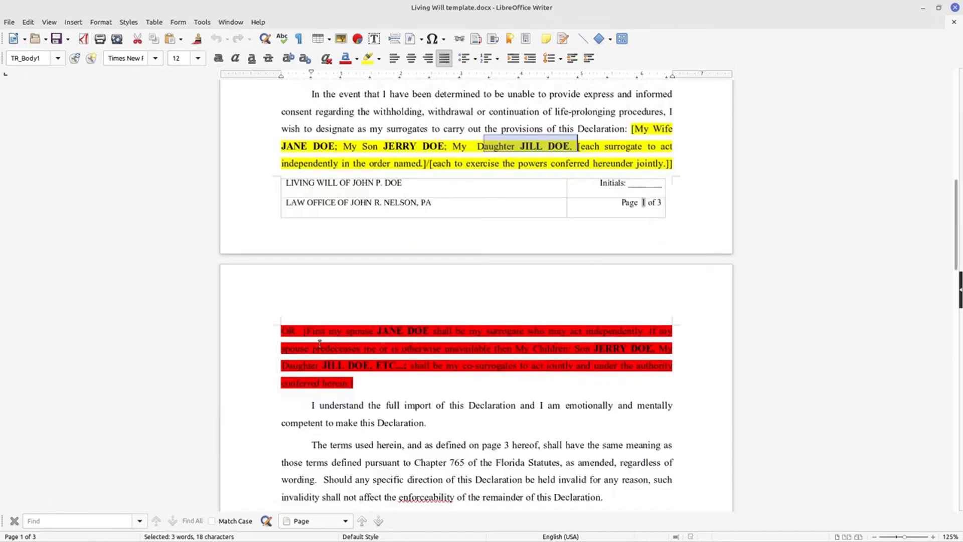
scroll(421, 348, up, 9)
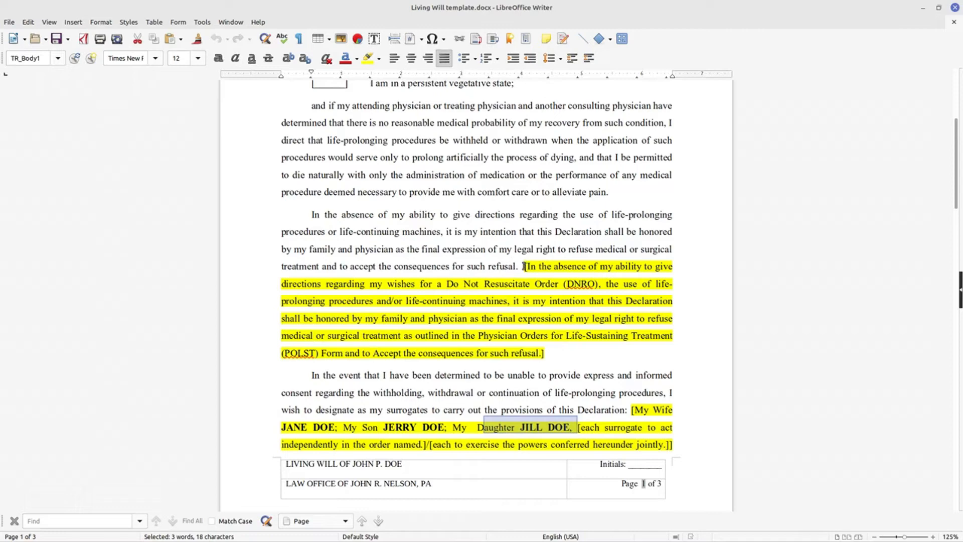
drag(524, 266, 557, 353)
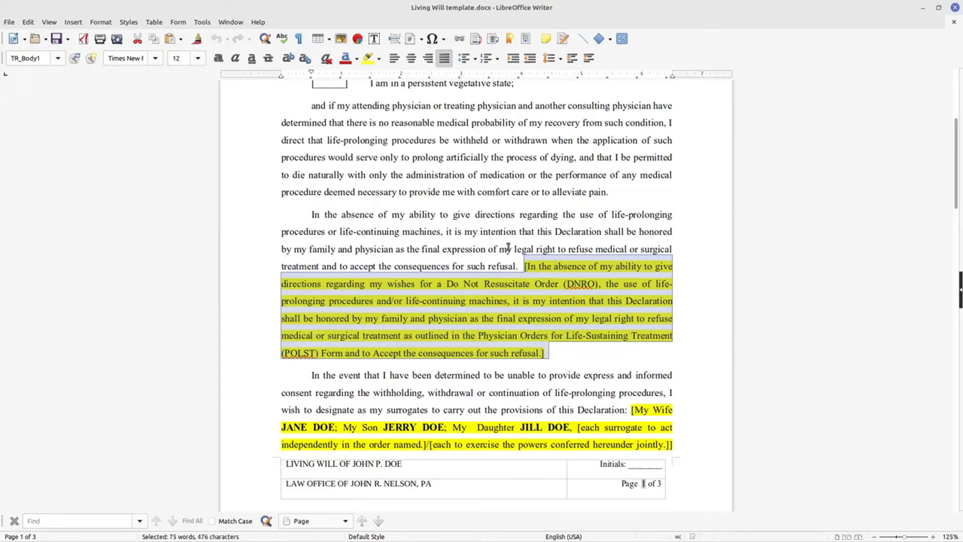
scroll(508, 246, down, 3)
scroll(513, 248, down, 1)
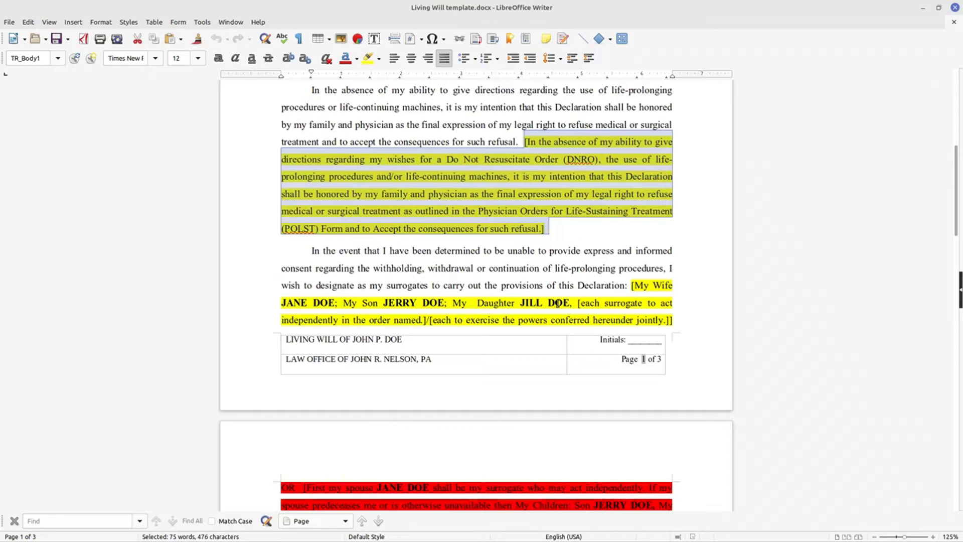
scroll(596, 300, down, 2)
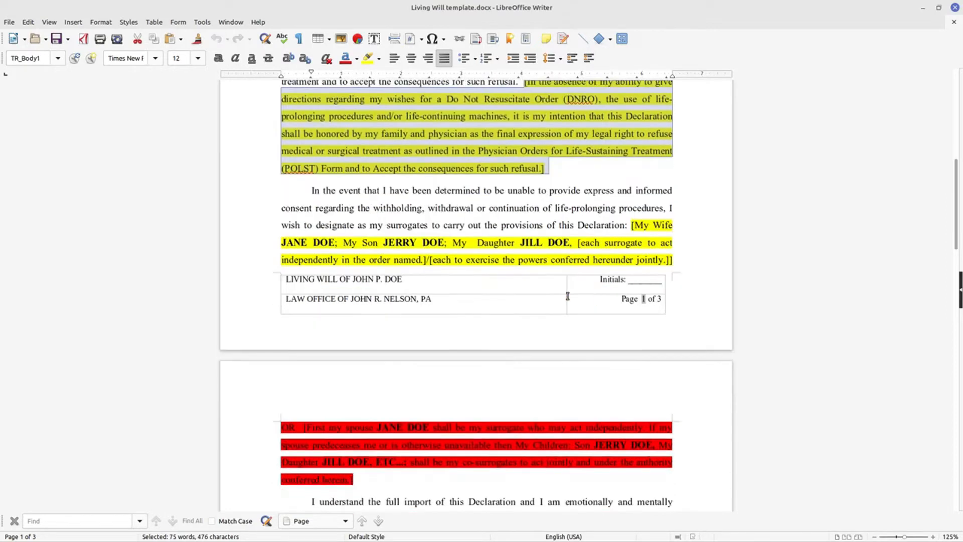
drag(383, 259, 621, 253)
scroll(621, 263, down, 2)
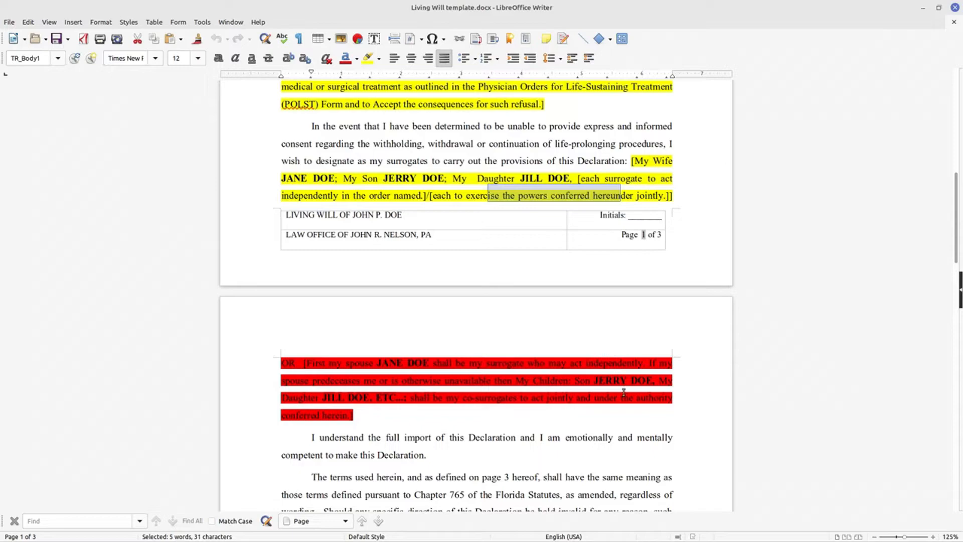
scroll(567, 396, down, 4)
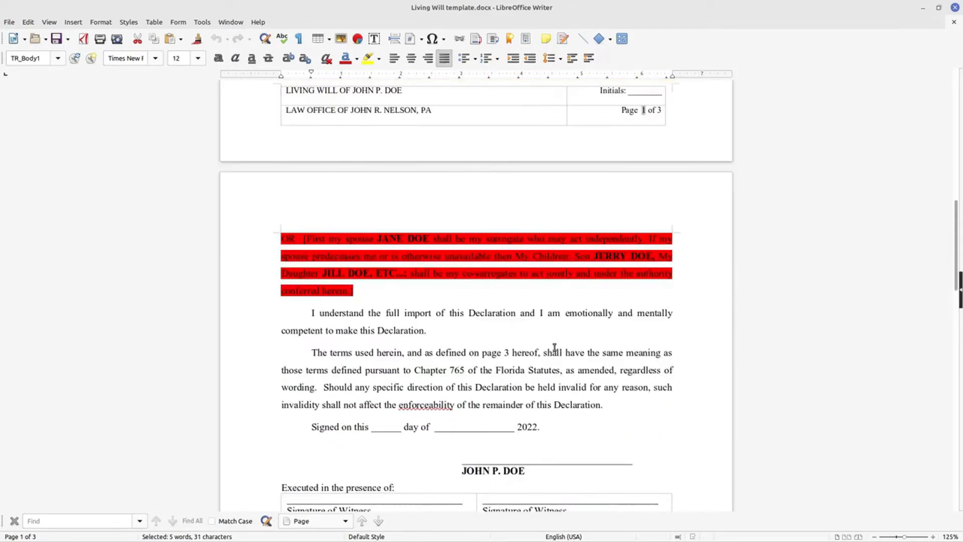
scroll(552, 346, up, 2)
scroll(548, 347, up, 19)
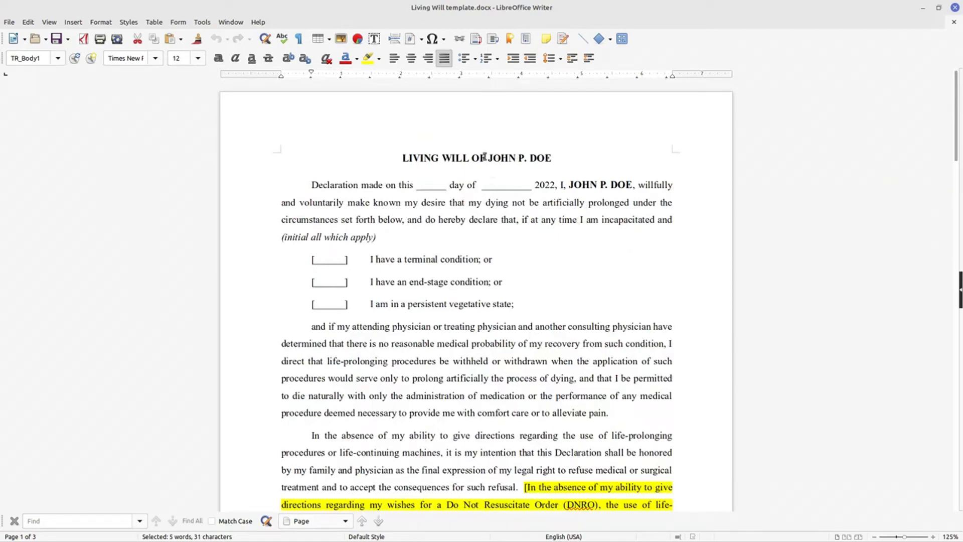
Replace every occurrence of the declarant's first name and middle initial with the placeholder {[Estate.First Name]}
drag(489, 158, 526, 158)
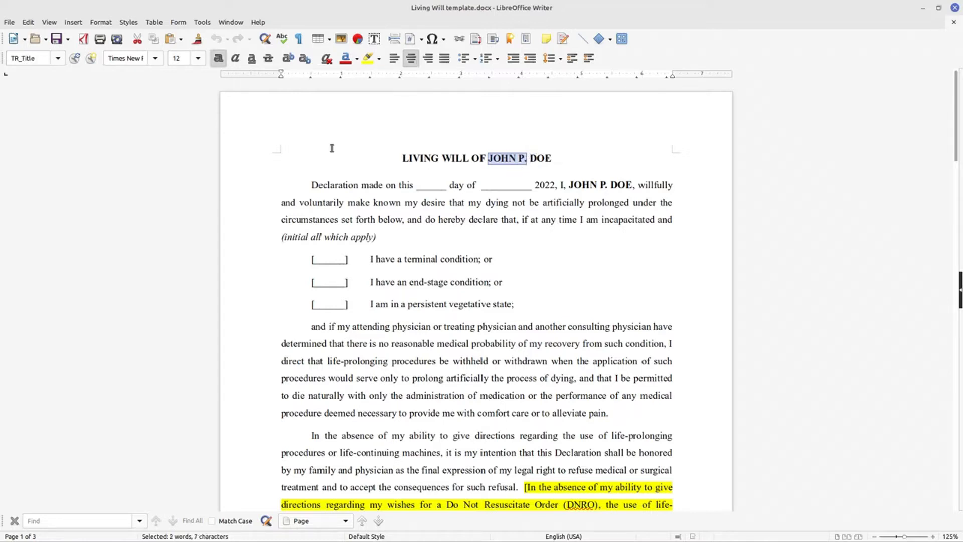
click(28, 23)
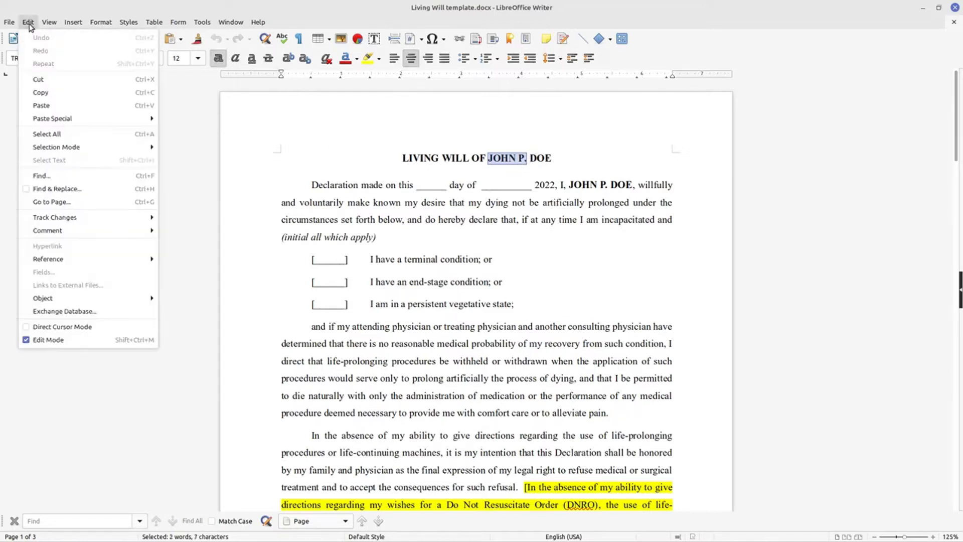
click(58, 192)
click(438, 227)
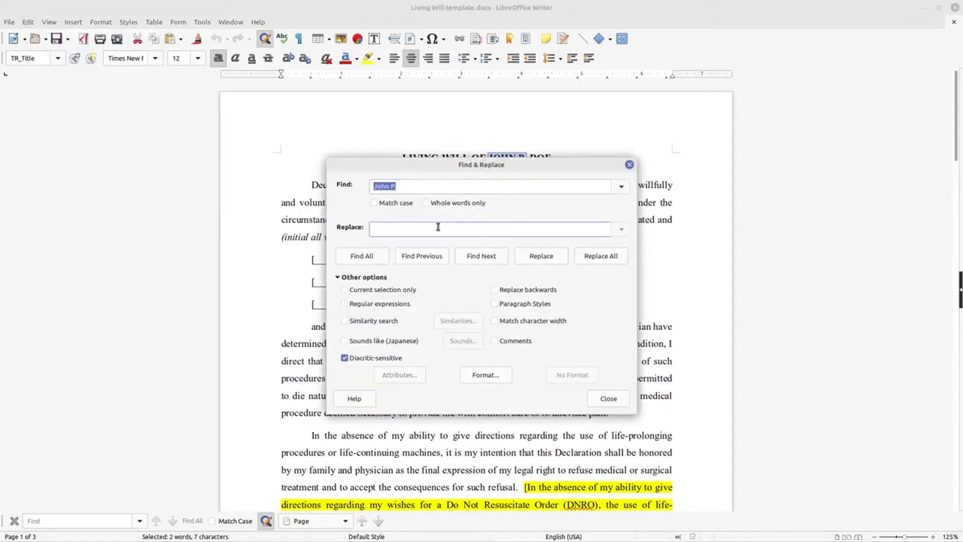
mouse_move(443, 166)
mouse_down()
mouse_move(441, 210)
mouse_move(450, 181)
mouse_up()
click(406, 244)
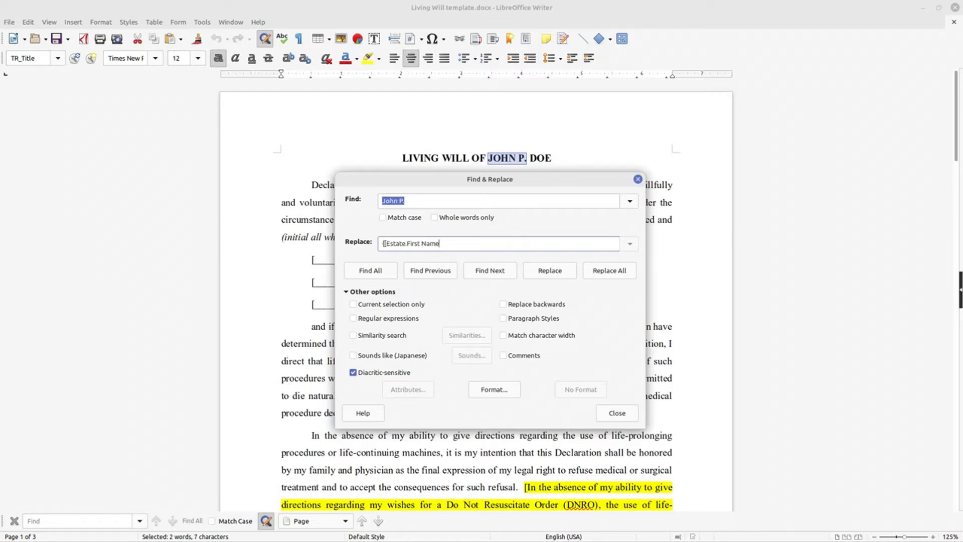
click(613, 270)
click(618, 414)
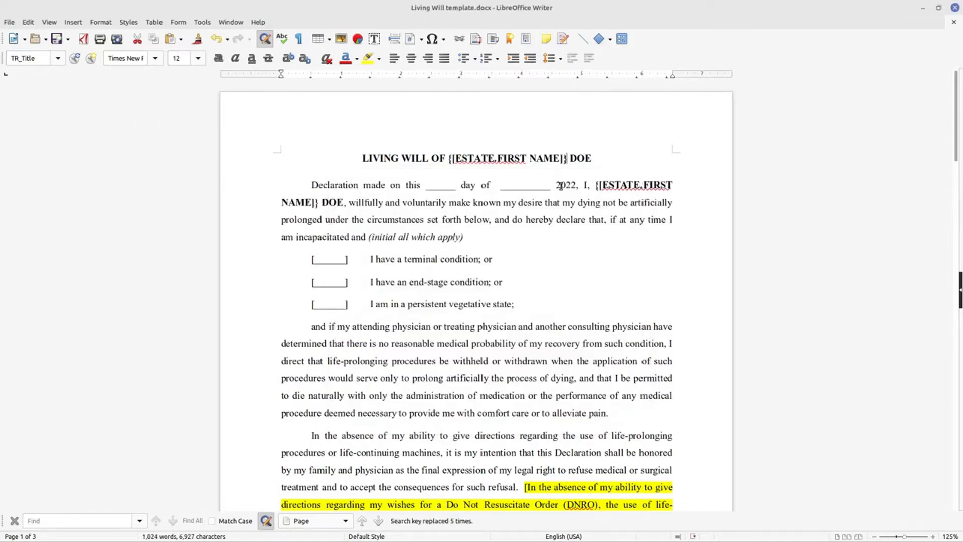
Check the declarant's name in the title, opening paragraph and page footer, and review the surrogate paragraph
drag(578, 157, 593, 158)
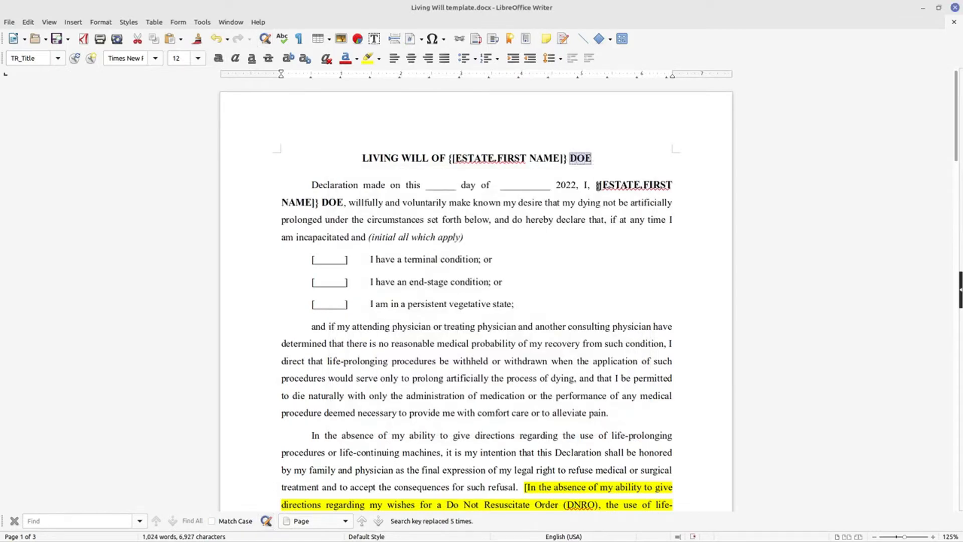
click(598, 186)
scroll(423, 293, down, 2)
scroll(423, 293, down, 6)
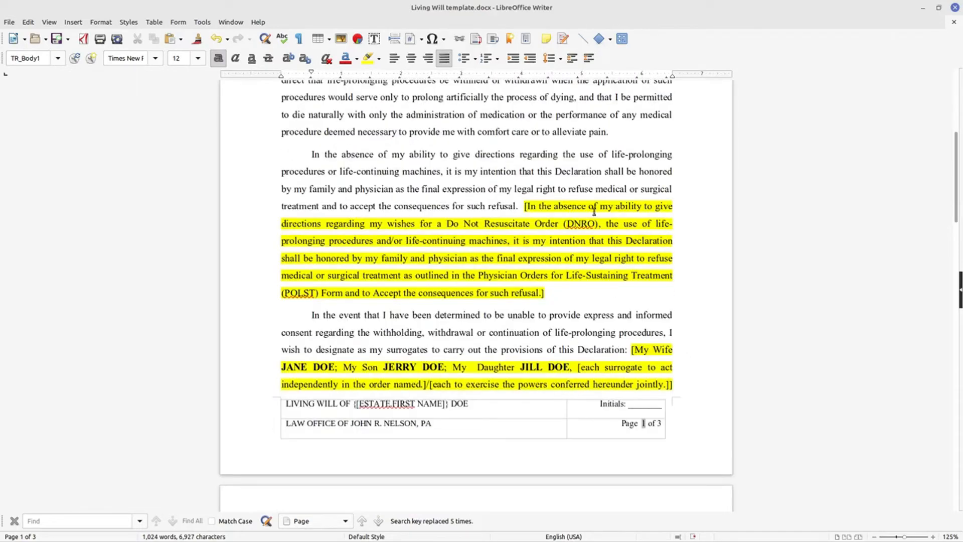
scroll(586, 201, up, 8)
scroll(578, 198, down, 3)
scroll(576, 202, down, 5)
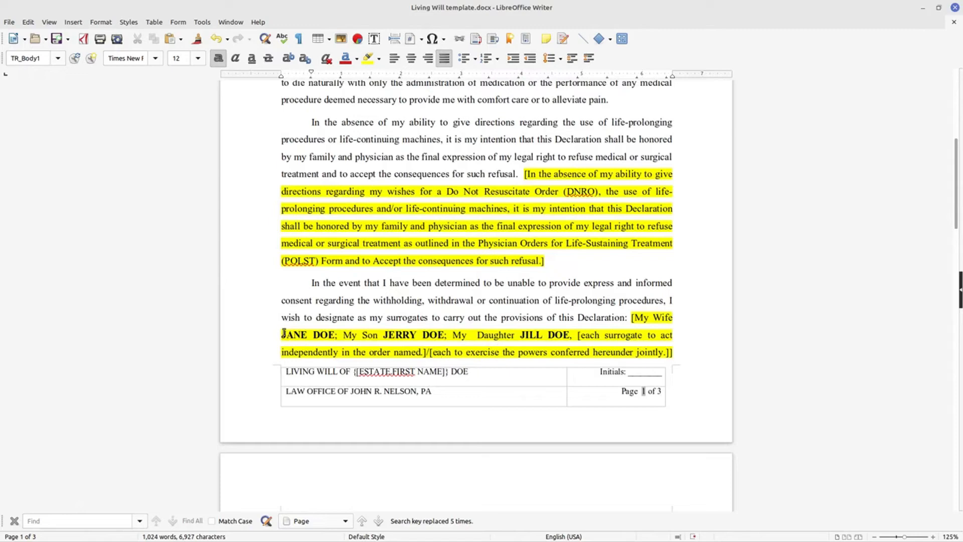
Replace every occurrence of the wife's full name from the surrogate clause with the placeholder {[Estate.1st-Name]}
drag(281, 333, 335, 335)
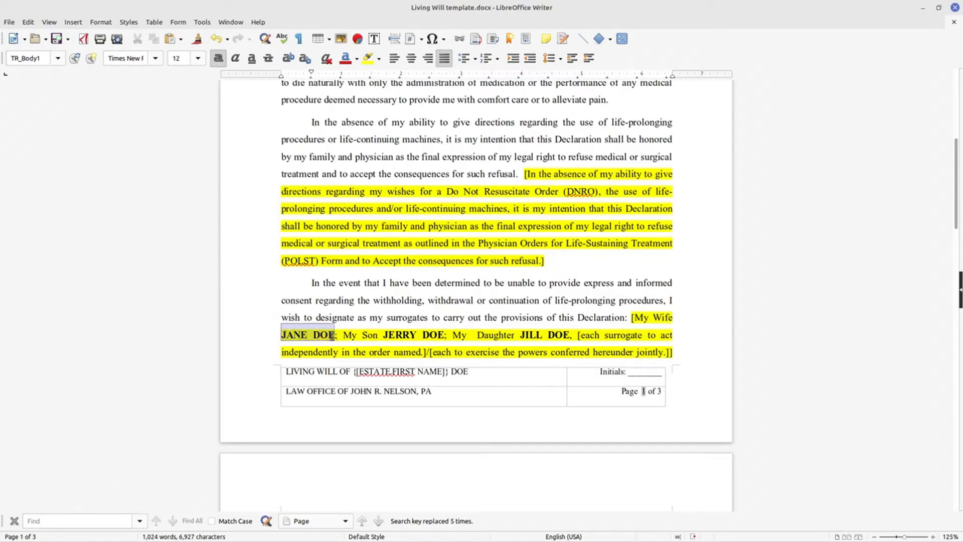
click(28, 22)
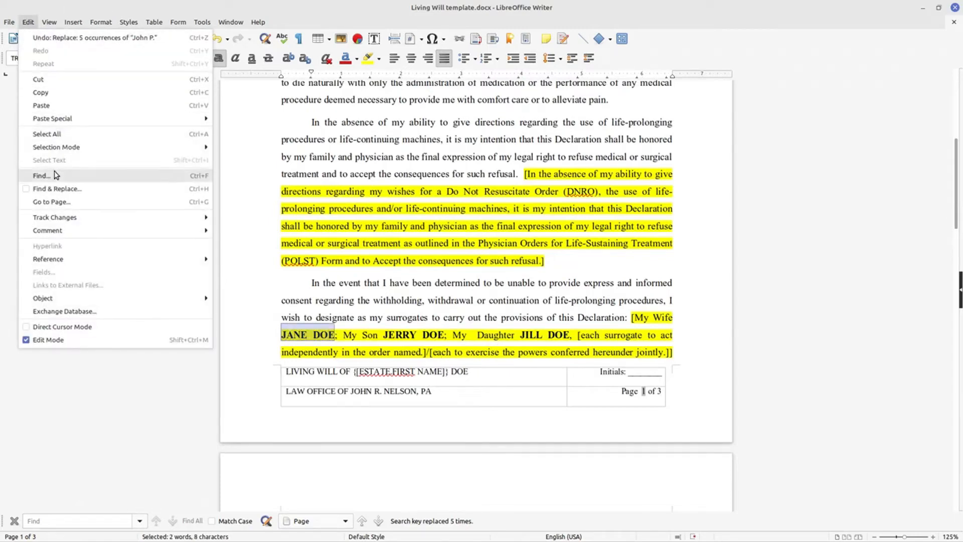
click(58, 189)
click(424, 229)
text({)
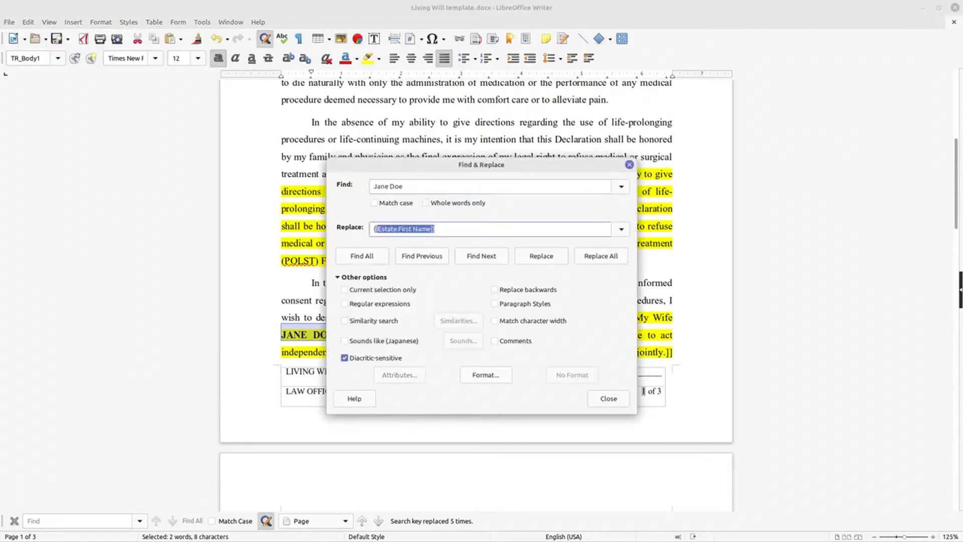
text([1)
text(Estate.)
key(alt+Tab)
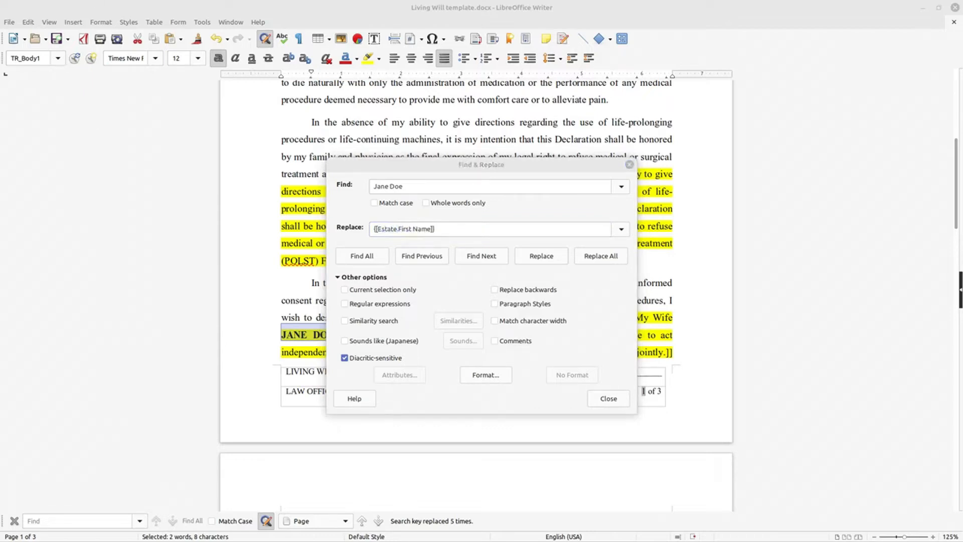
click(432, 229)
drag(432, 229, 397, 232)
text(1st-)
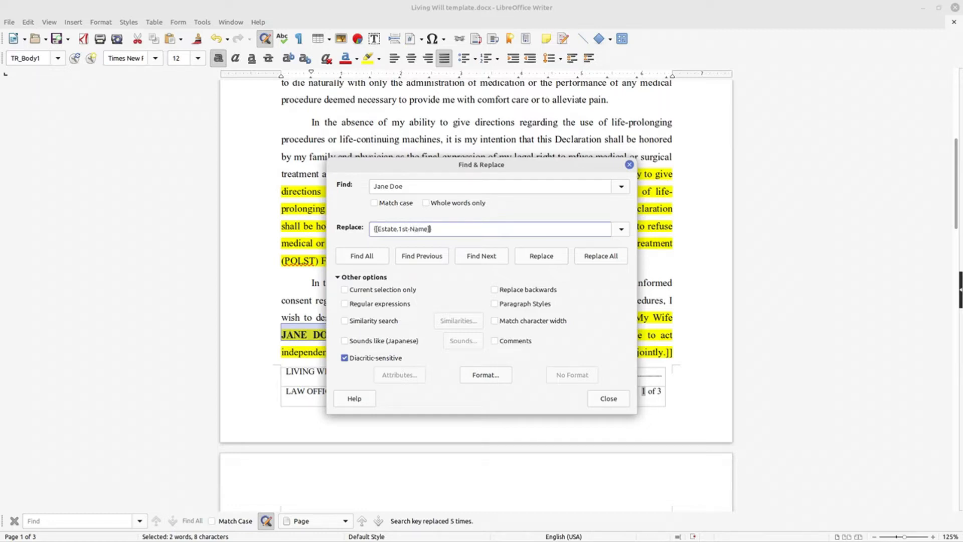
click(609, 258)
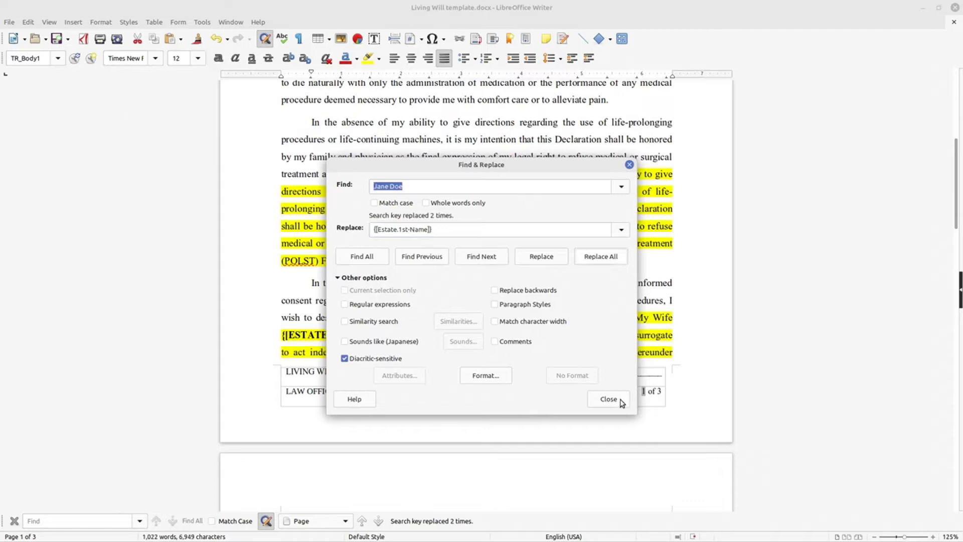
click(608, 400)
Replace every occurrence of the son's full name from the surrogate clause with the placeholder {[Estate.2nd-Name]}
drag(431, 302, 482, 303)
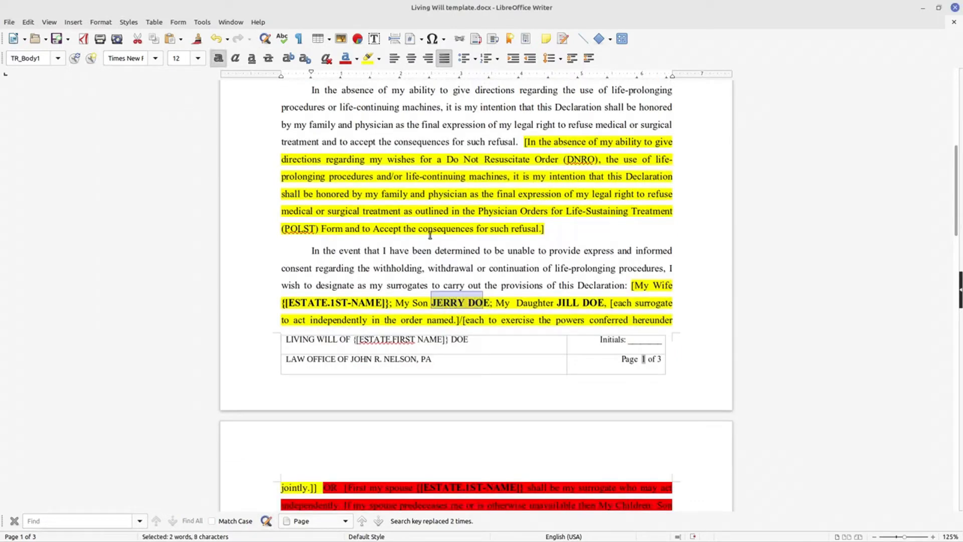
key(shift+Right)
click(28, 22)
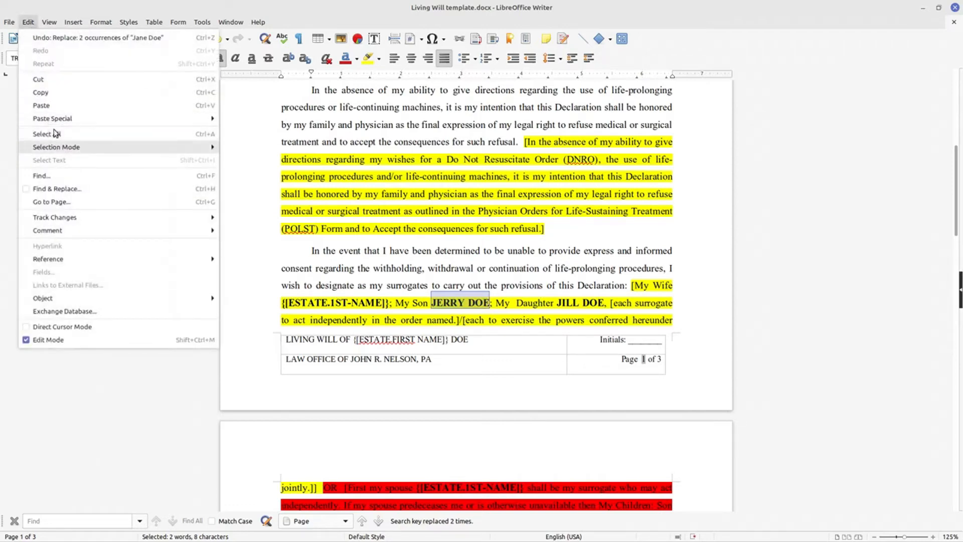
click(69, 190)
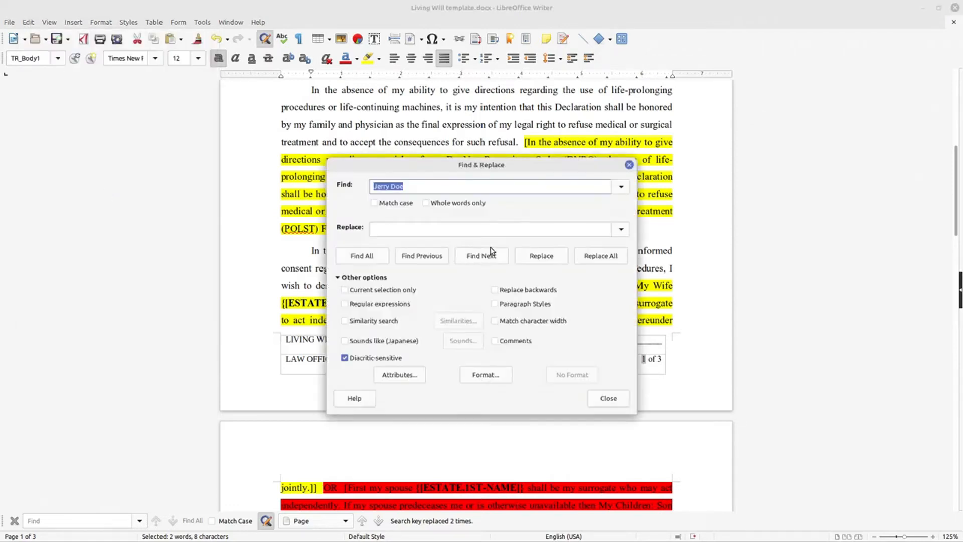
click(447, 229)
key(Down)
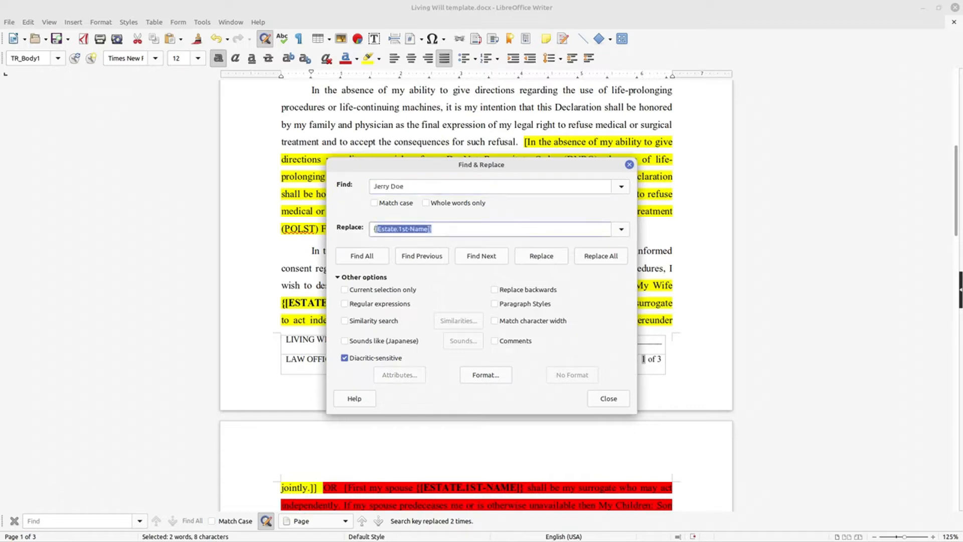
click(407, 229)
key(BackSpace)
key(BackSpace)
key(BackSpace)
text(2nd)
click(608, 257)
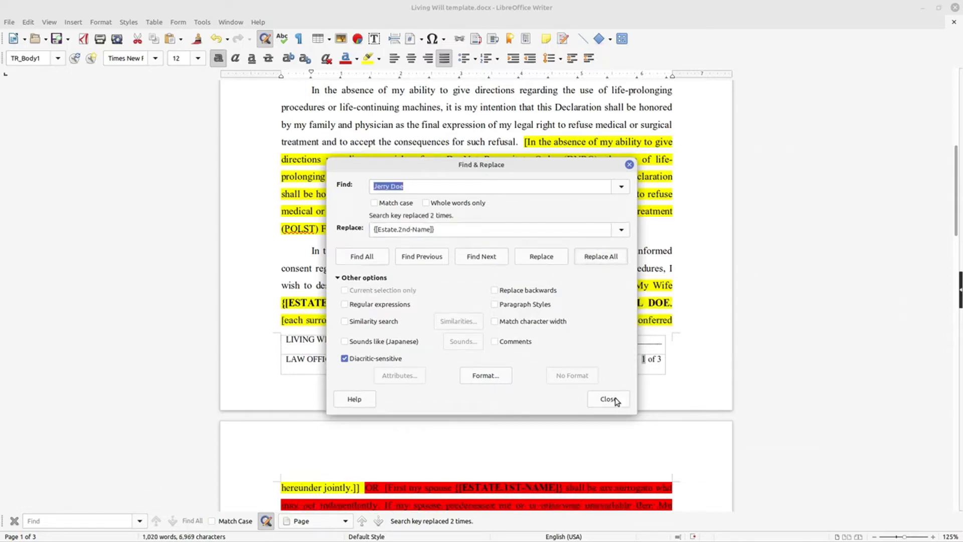
click(609, 398)
Replace every occurrence of the daughter's full name from the surrogate clause with the placeholder {[Estate.3rd-Name]}
drag(622, 301, 671, 301)
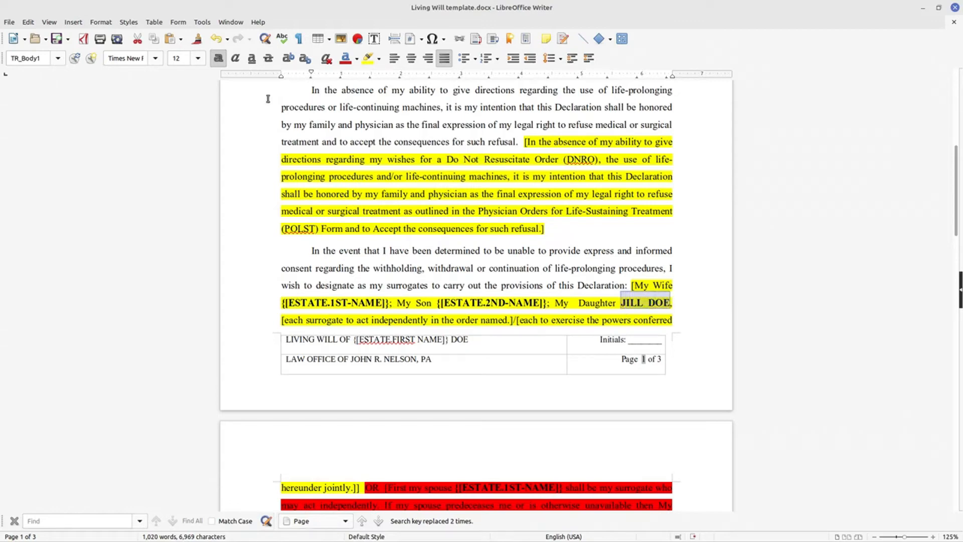
click(29, 22)
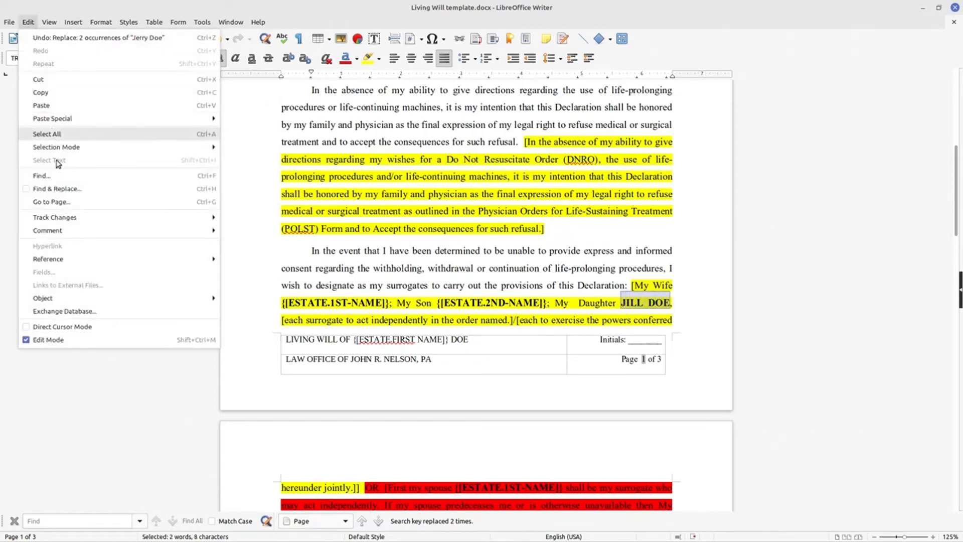
click(56, 189)
click(608, 231)
click(620, 234)
click(454, 246)
click(413, 229)
key(BackSpace)
key(BackSpace)
key(BackSpace)
key(BackSpace)
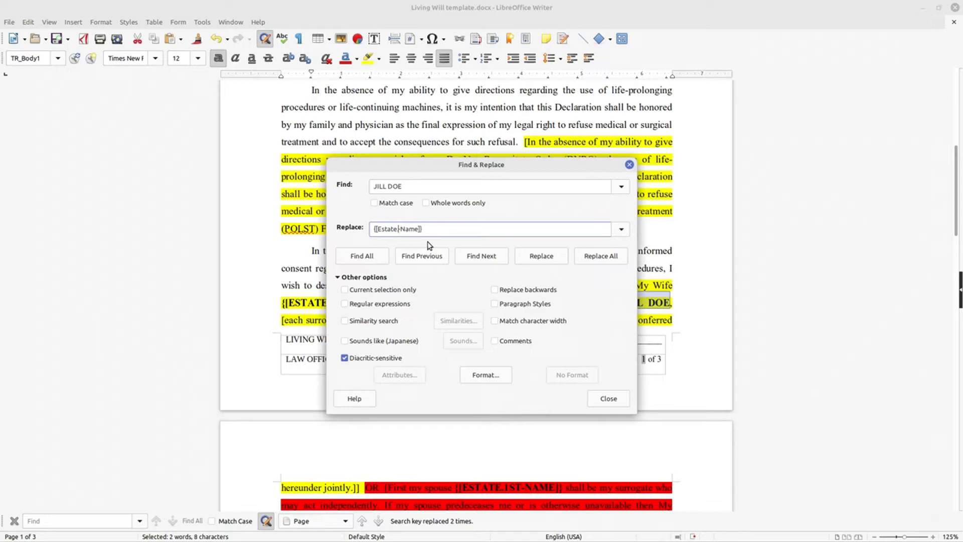
text(.3rd)
click(599, 257)
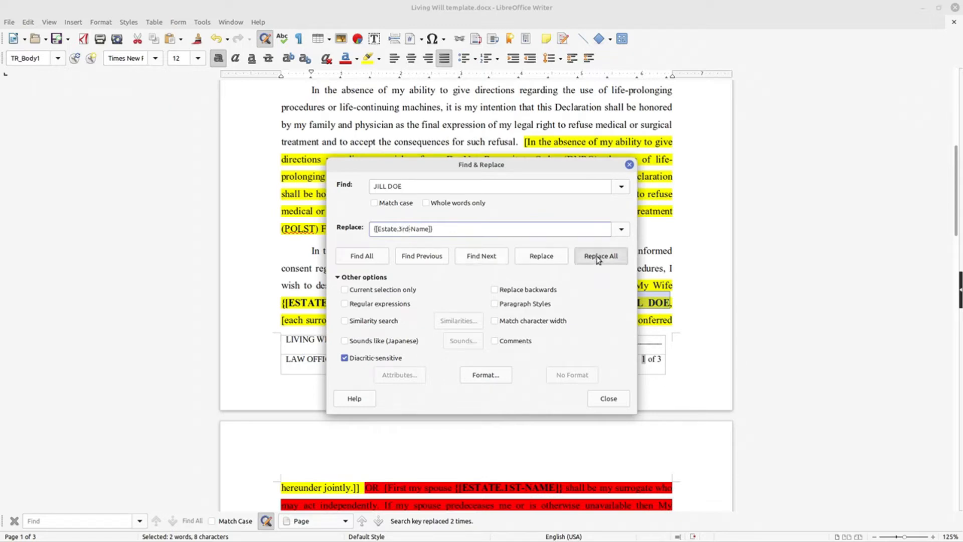
click(599, 399)
scroll(618, 211, down, 3)
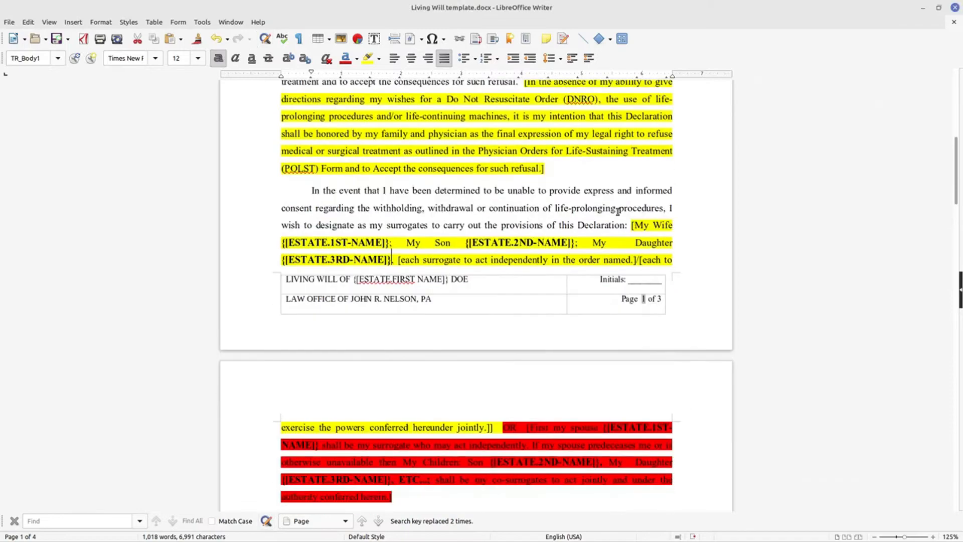
Replace every occurrence of the declarant's last name from the title with the placeholder {[Estate.Last Name]}
scroll(500, 164, up, 15)
scroll(502, 168, down, 14)
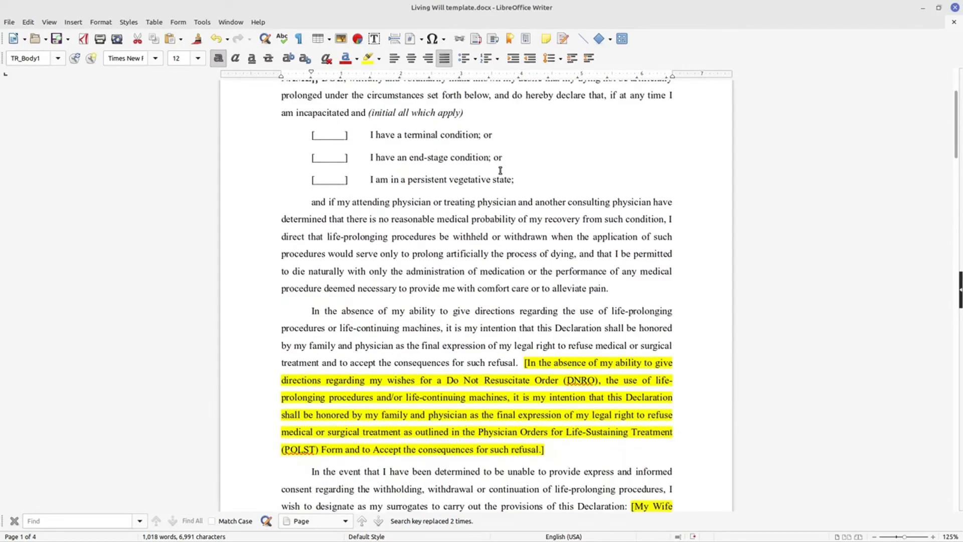
scroll(504, 172, down, 7)
scroll(505, 171, up, 20)
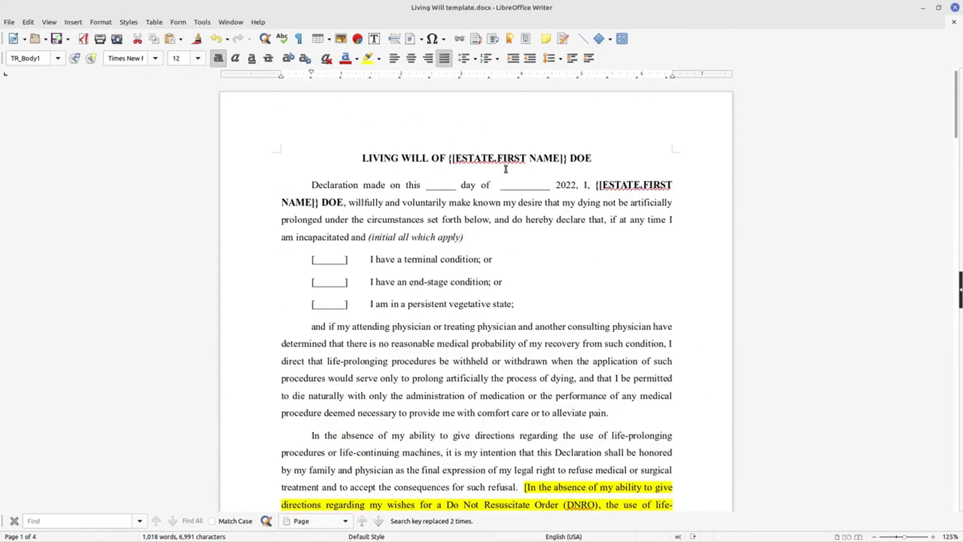
drag(569, 157, 595, 159)
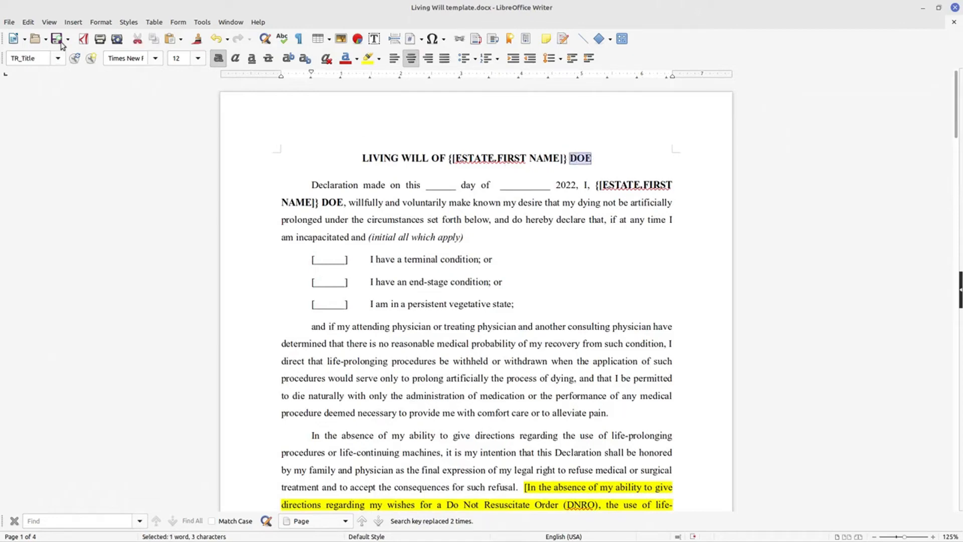
click(28, 22)
click(64, 190)
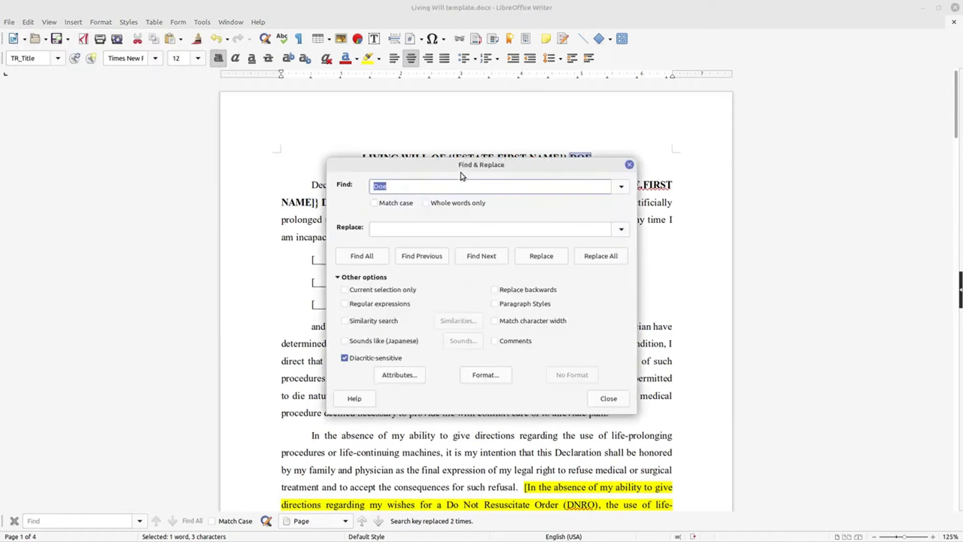
click(423, 229)
text({Estate.3rd-Name)
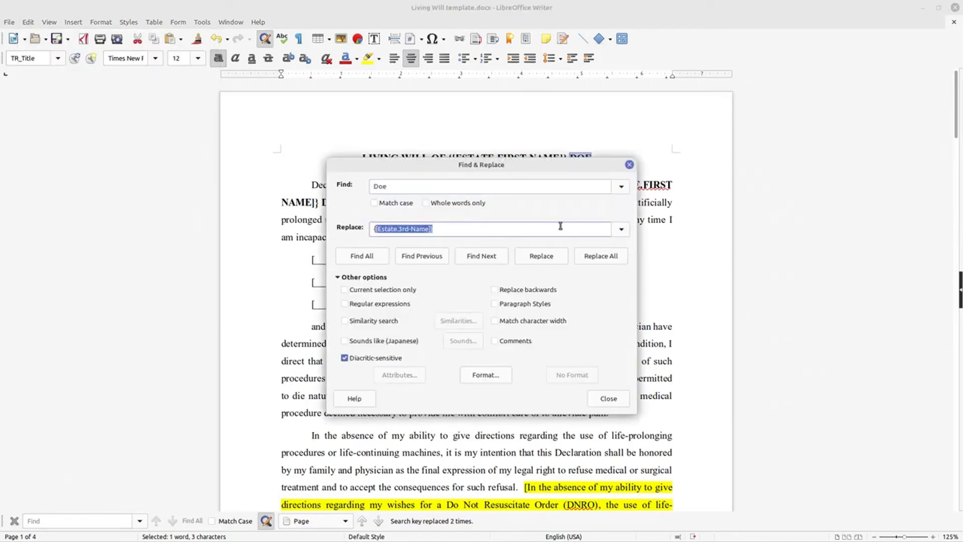
click(621, 230)
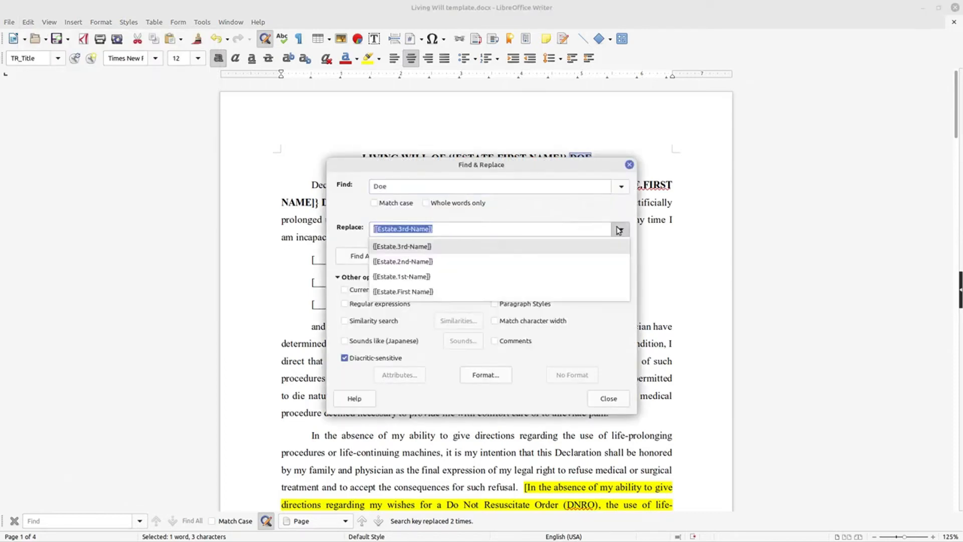
click(525, 291)
double_click(407, 229)
text(Last)
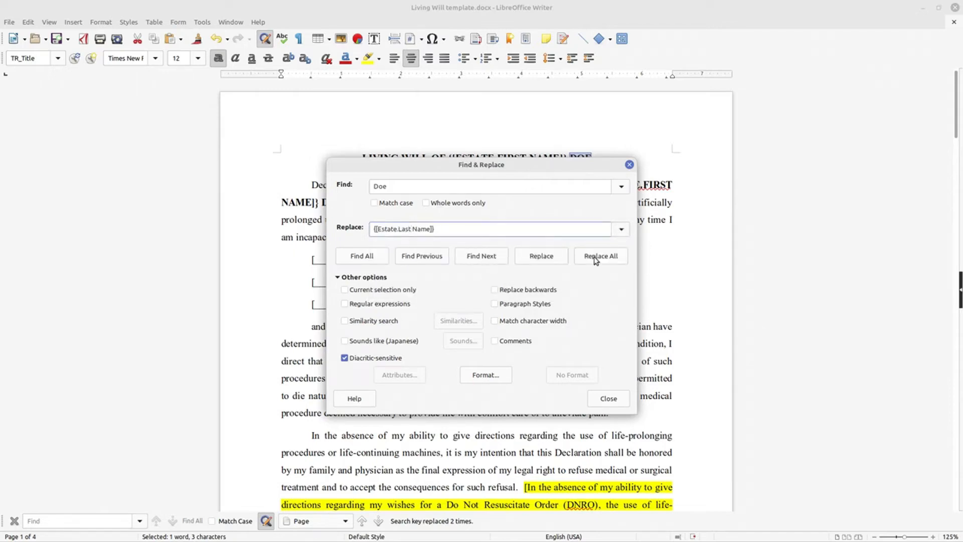
click(596, 256)
click(609, 399)
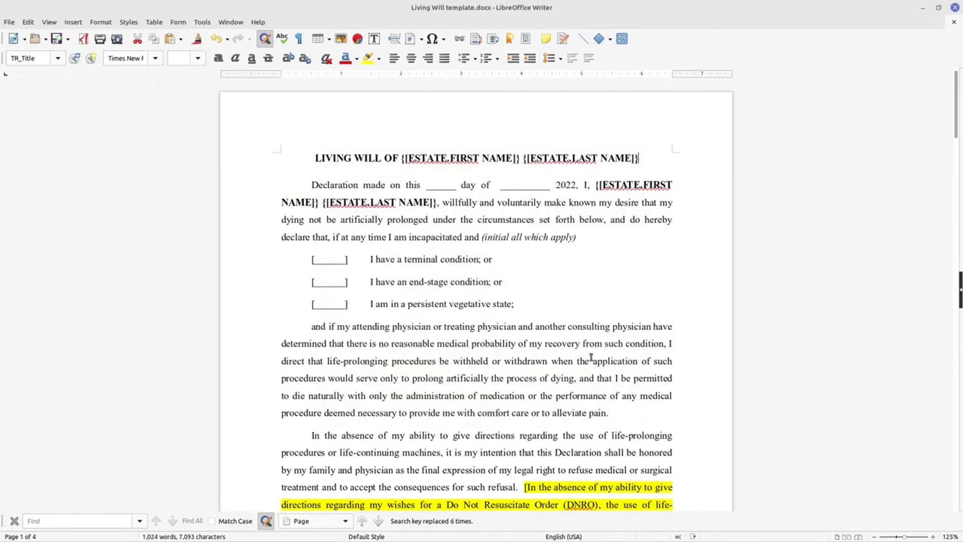
Replace every occurrence of "Wife" from the surrogate clause with the placeholder {[Estate.1st-Relationship]}
scroll(542, 308, down, 10)
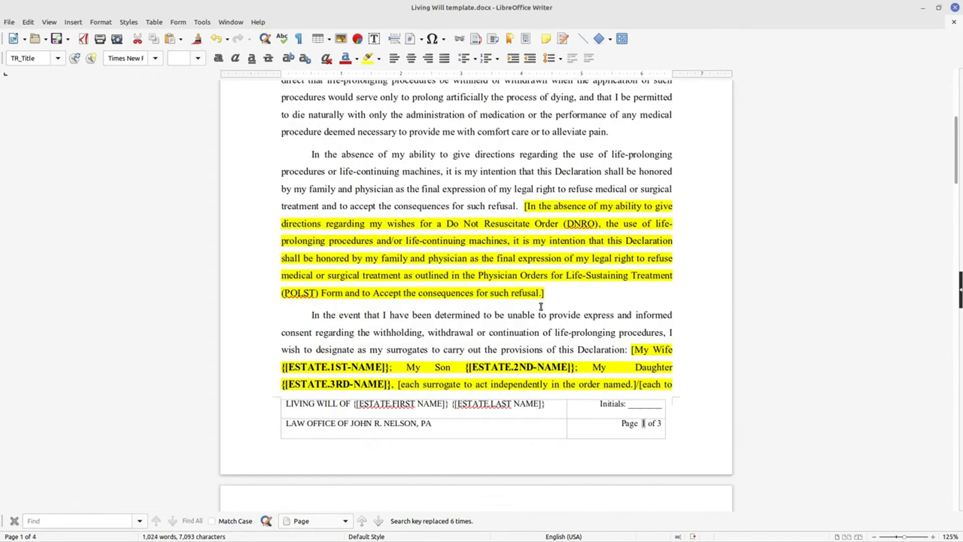
scroll(541, 306, down, 1)
drag(651, 318, 685, 317)
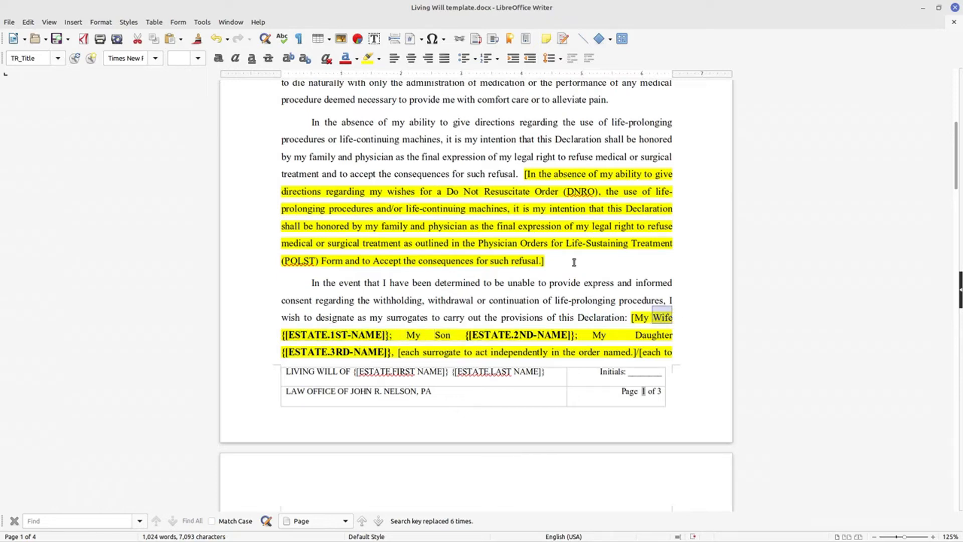
click(28, 22)
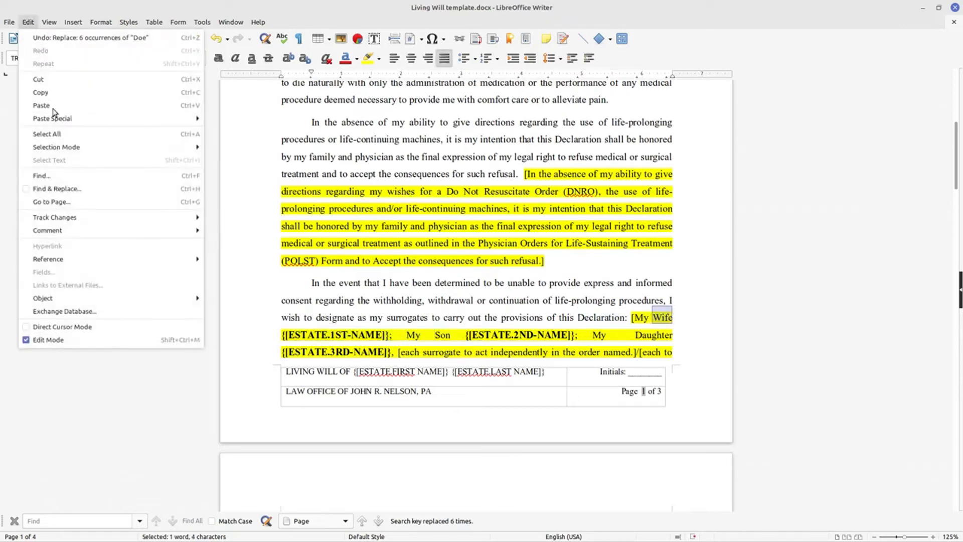
click(58, 190)
click(410, 228)
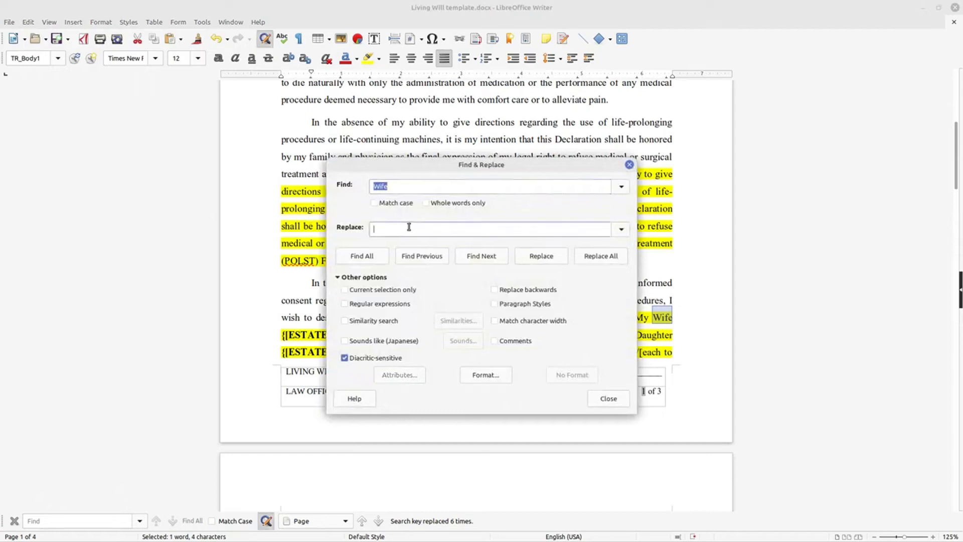
text({[Estate.Last Name)
click(621, 229)
click(436, 292)
double_click(416, 229)
text(Relationsh)
key(BackSpace)
click(607, 255)
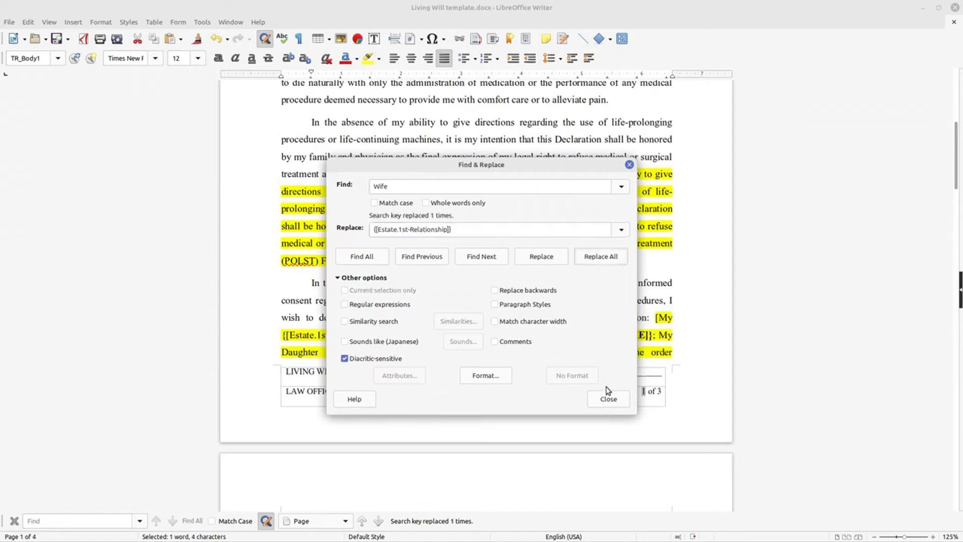
click(607, 399)
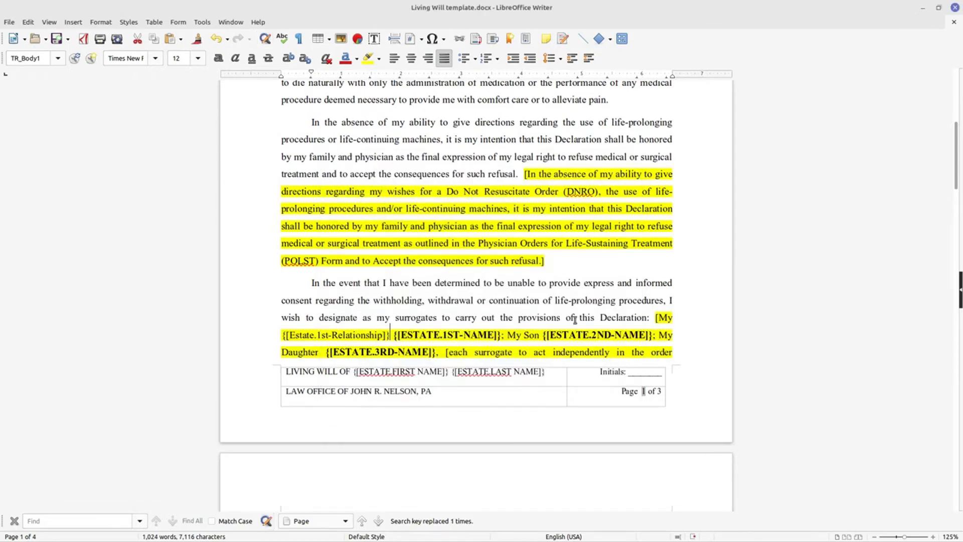
Replace every occurrence of "Son" from the surrogate clause with the placeholder {[Estate.2nd-Relationship]}, leaving case and whole-word matching off
scroll(620, 321, down, 5)
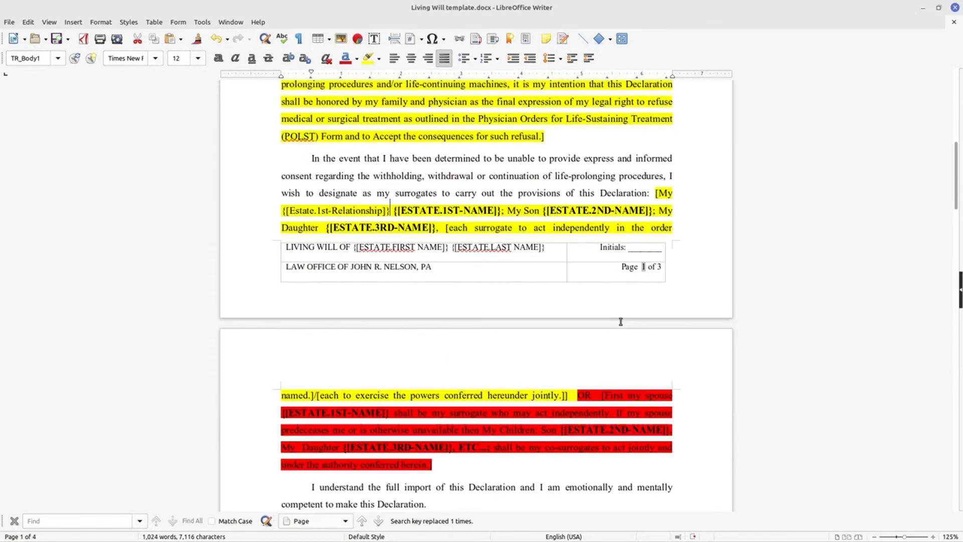
scroll(648, 394, down, 4)
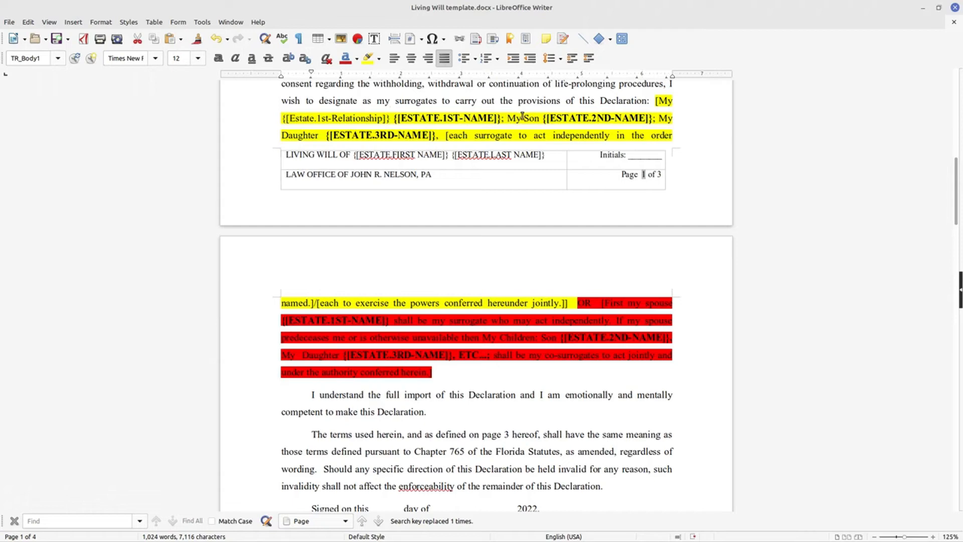
drag(523, 118, 534, 119)
key(shift+Right)
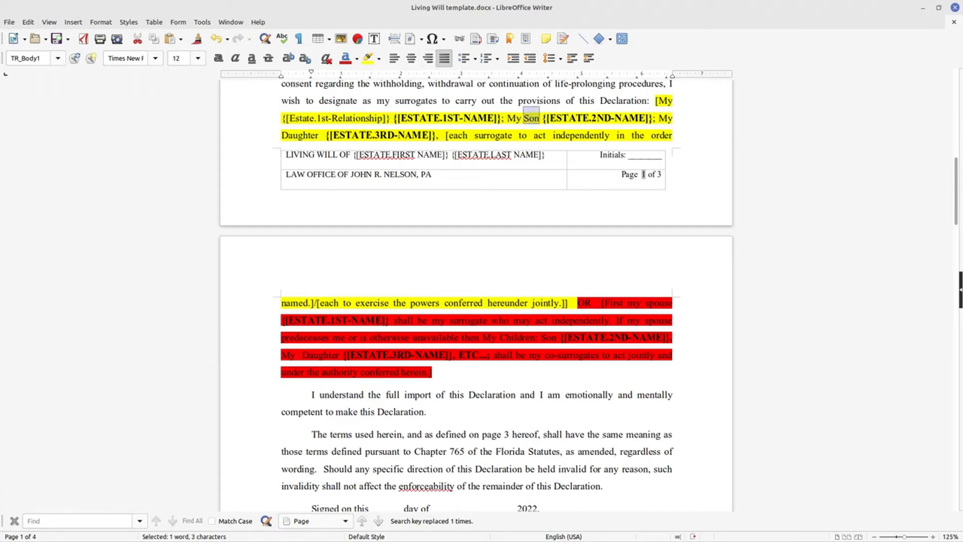
click(27, 22)
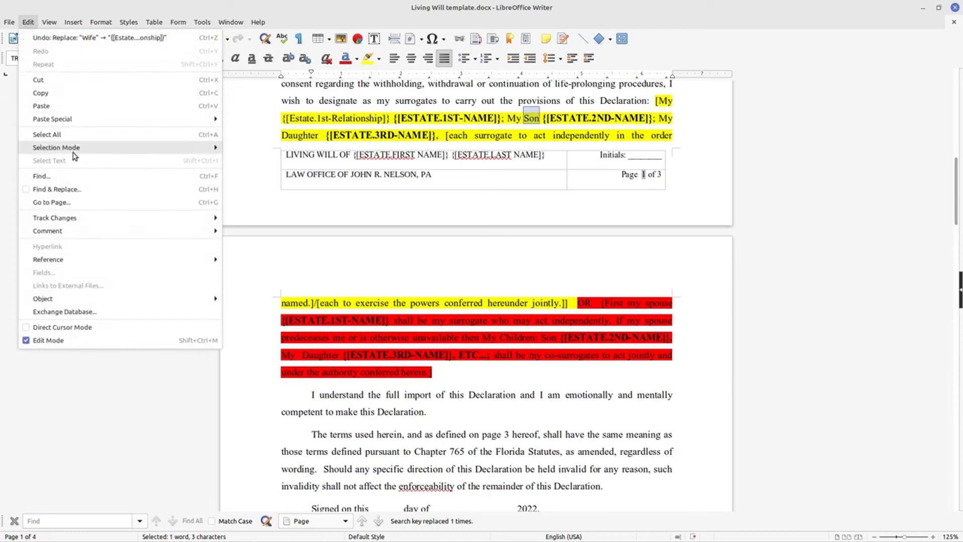
click(70, 190)
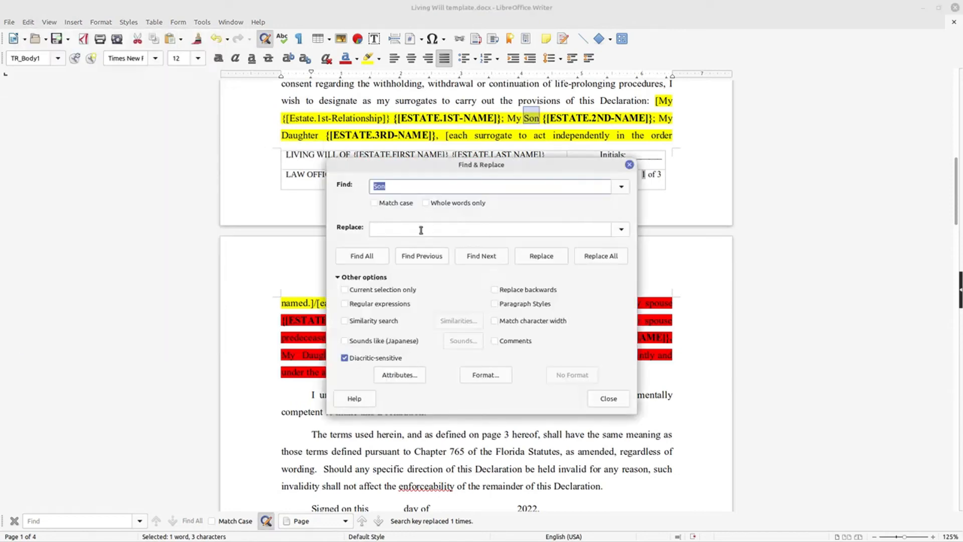
click(621, 229)
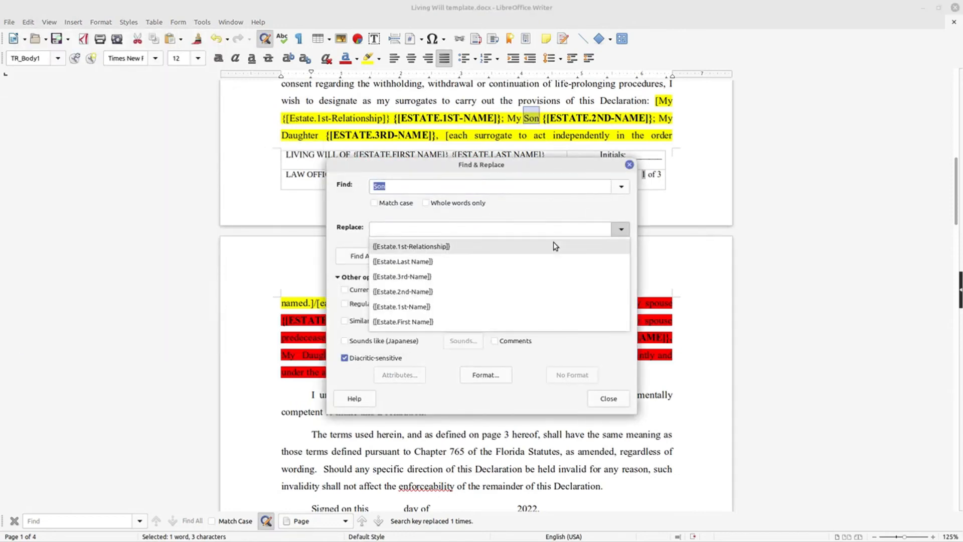
click(555, 245)
click(406, 229)
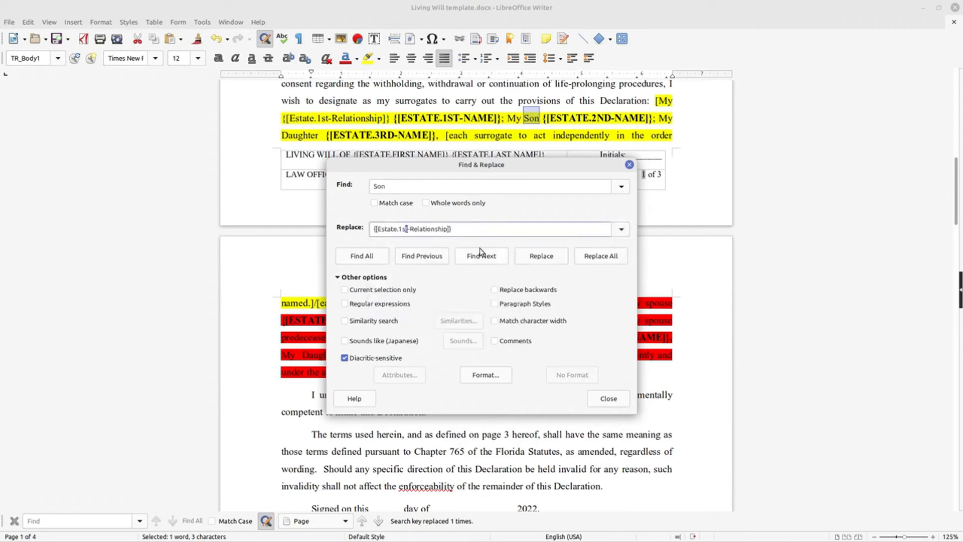
key(BackSpace)
key(BackSpace)
key(BackSpace)
key(BackSpace)
text(.2nd)
click(608, 257)
click(605, 398)
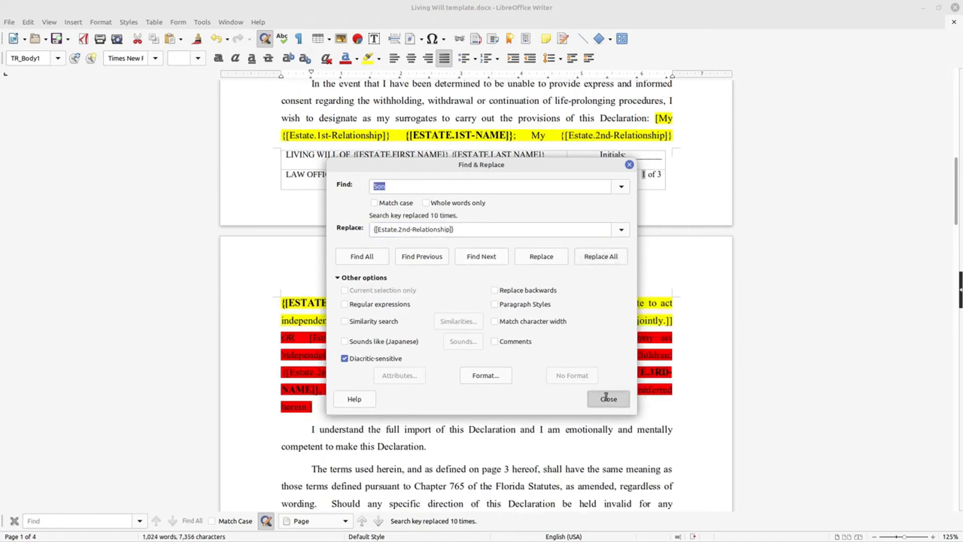
Replace every occurrence of "Daughter" from the surrogate clause with the placeholder {[Estate.3rd-Relationship]}
double_click(443, 303)
click(27, 22)
click(70, 189)
click(621, 229)
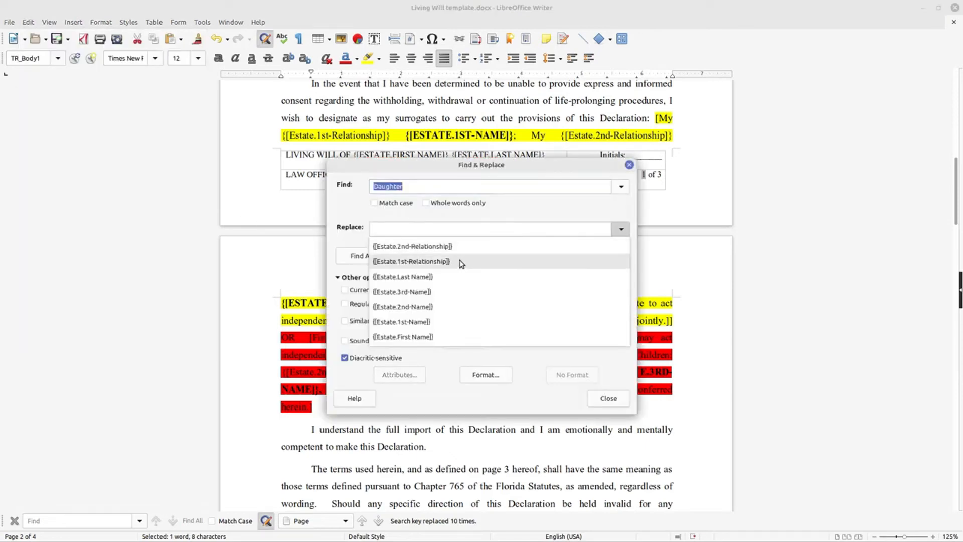
click(462, 245)
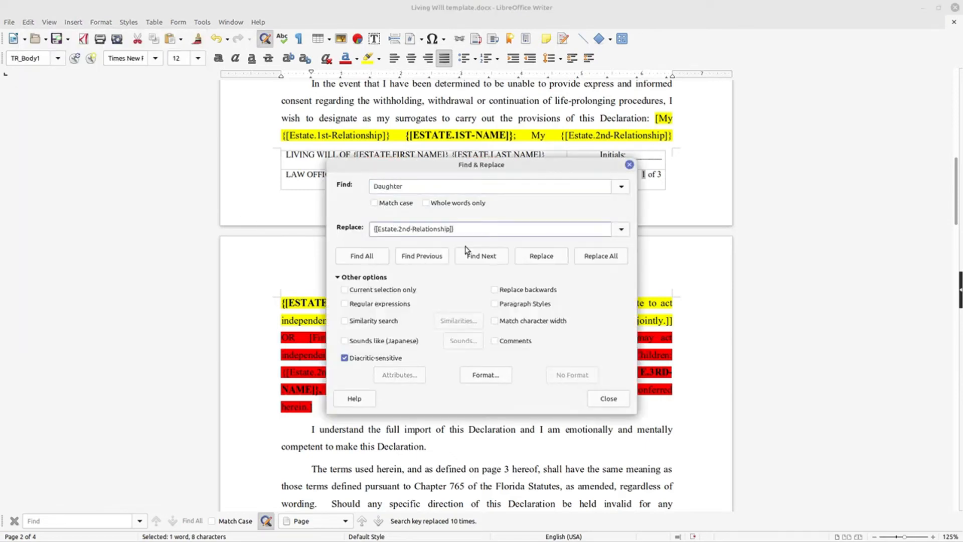
key(BackSpace)
key(BackSpace)
key(BackSpace)
key(BackSpace)
text(.3rd)
click(605, 261)
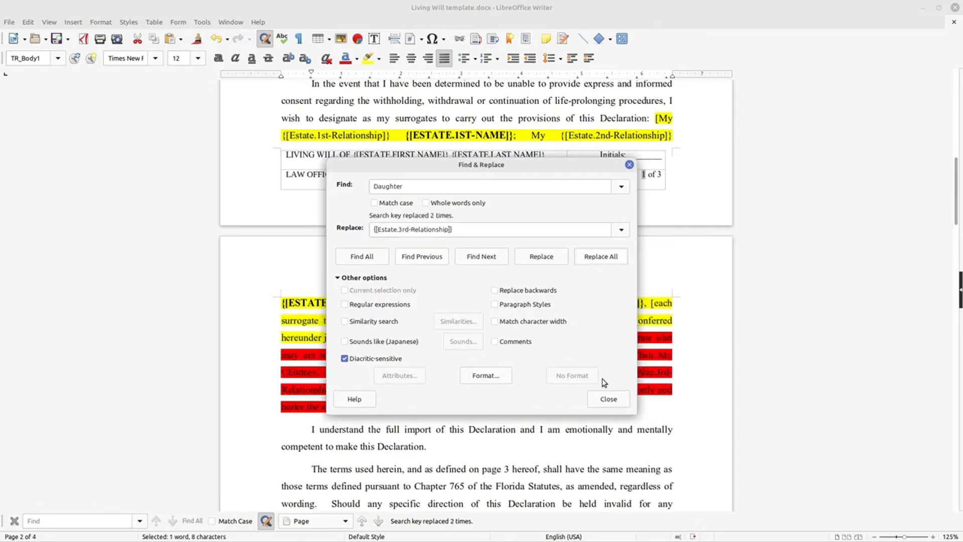
click(608, 399)
Replace the whole law office line in the page footer table with the placeholder {[Location.Name]}
scroll(587, 291, up, 10)
scroll(587, 291, down, 16)
scroll(480, 132, down, 5)
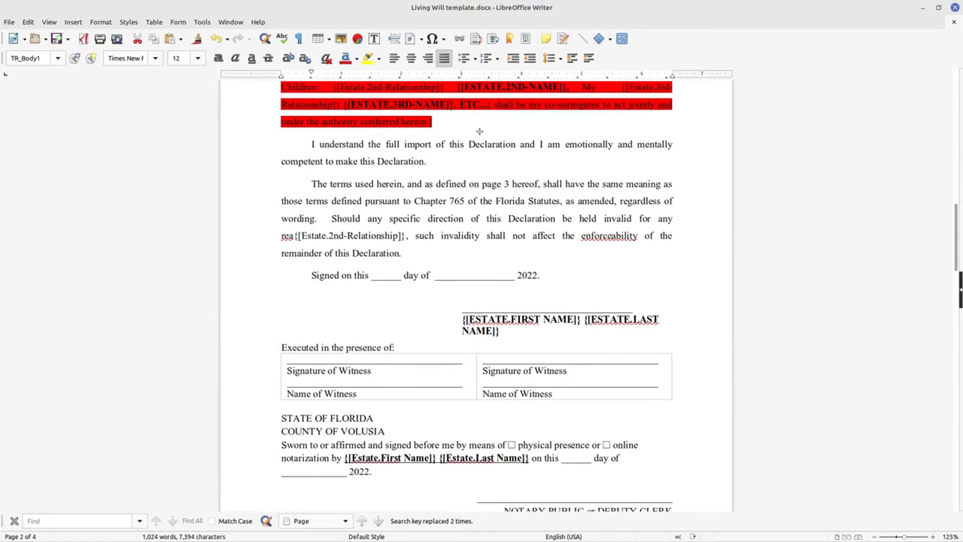
scroll(474, 133, down, 5)
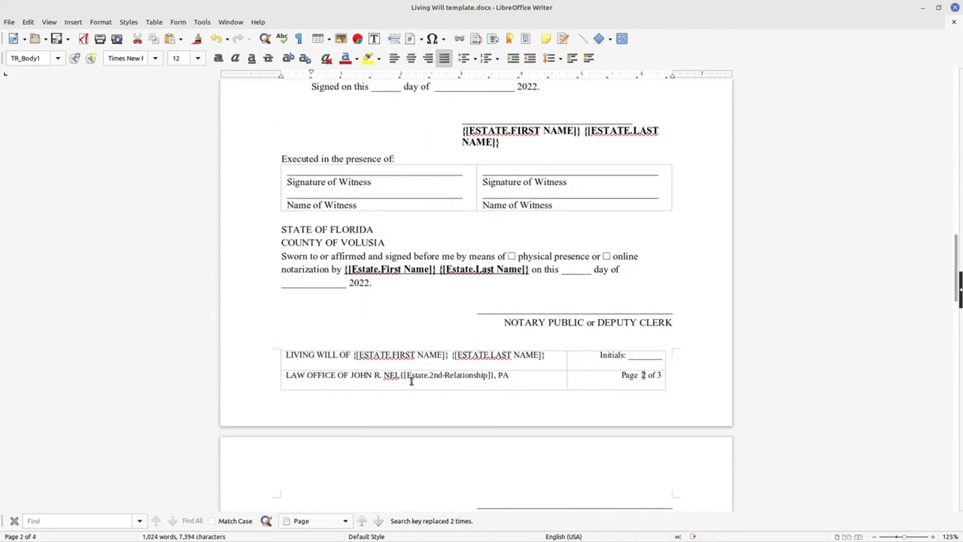
click(509, 376)
drag(451, 376, 283, 374)
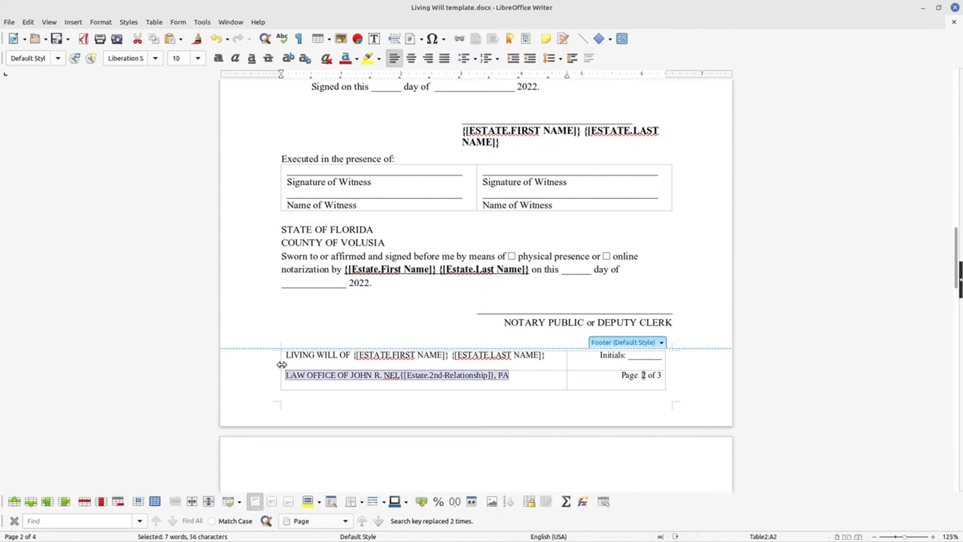
text({[Location.Na)
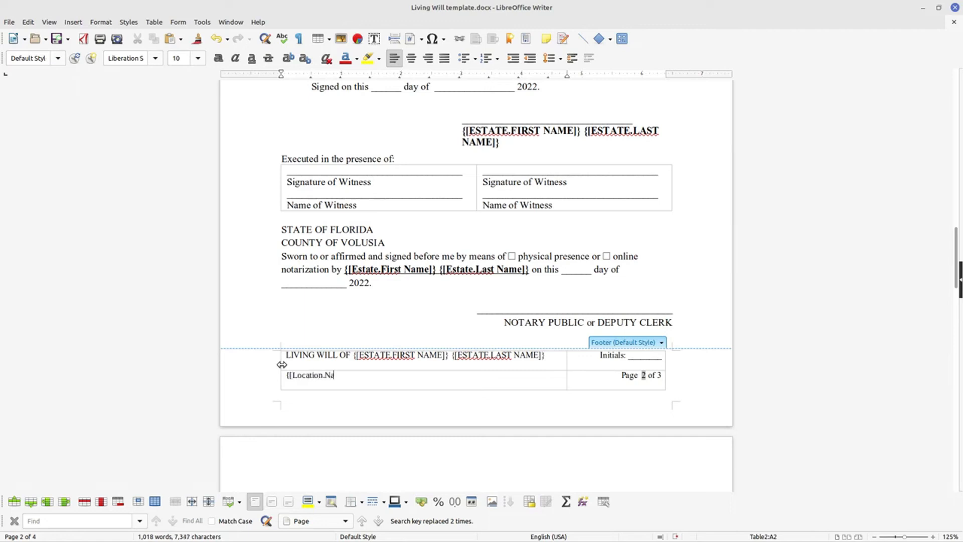
text(me])
Review the placeholders throughout the document, from the title and surrogate clauses to the signature blocks, footers and definitions page
scroll(468, 166, down, 8)
scroll(489, 150, up, 9)
scroll(491, 142, up, 15)
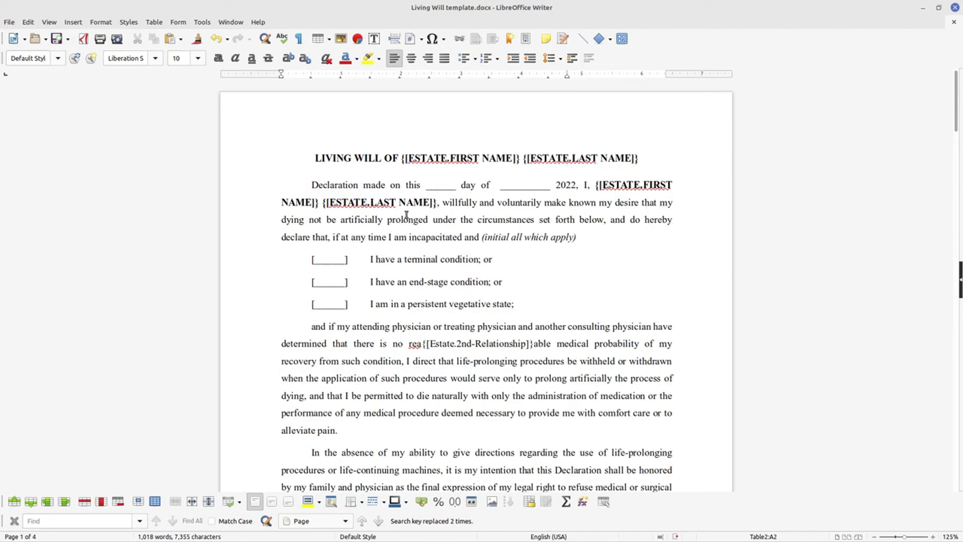
scroll(413, 226, down, 12)
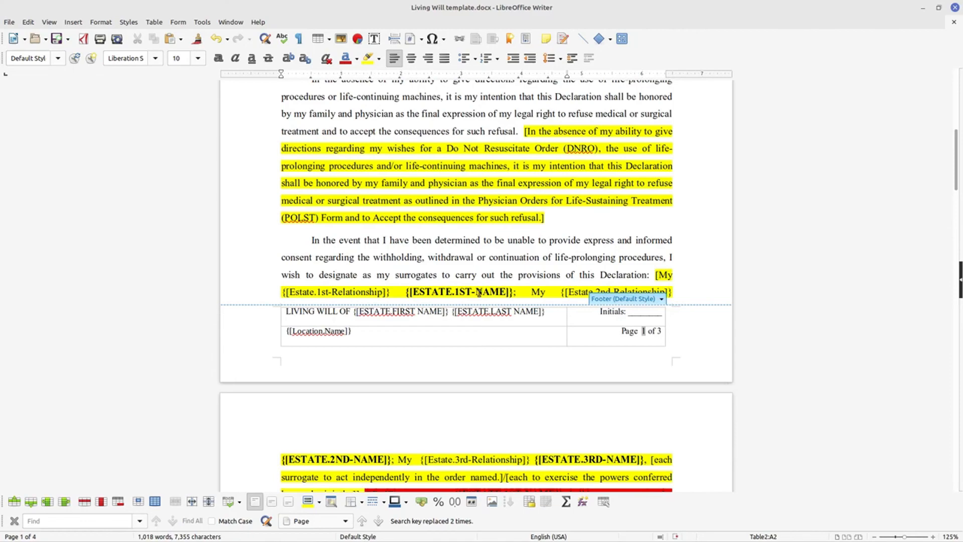
scroll(479, 292, down, 5)
scroll(497, 295, down, 4)
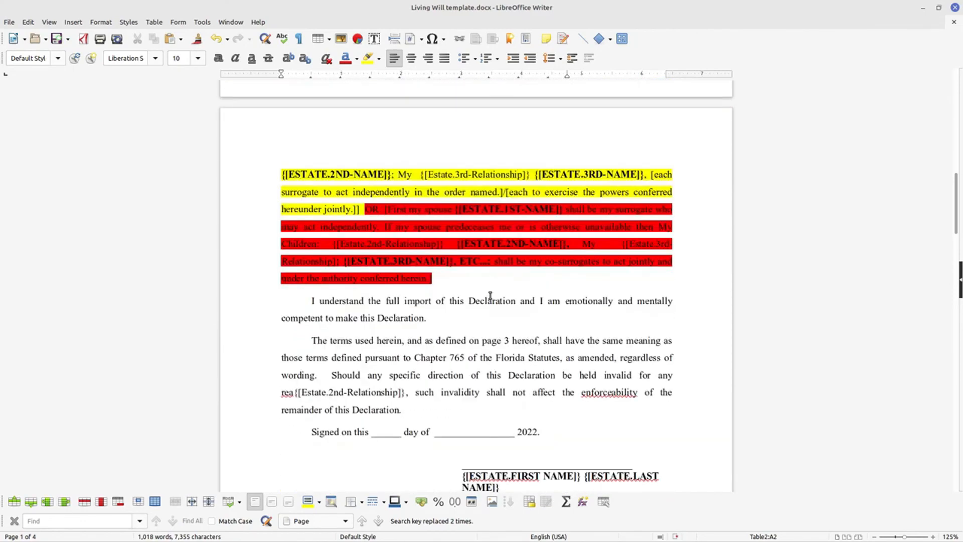
scroll(490, 296, down, 10)
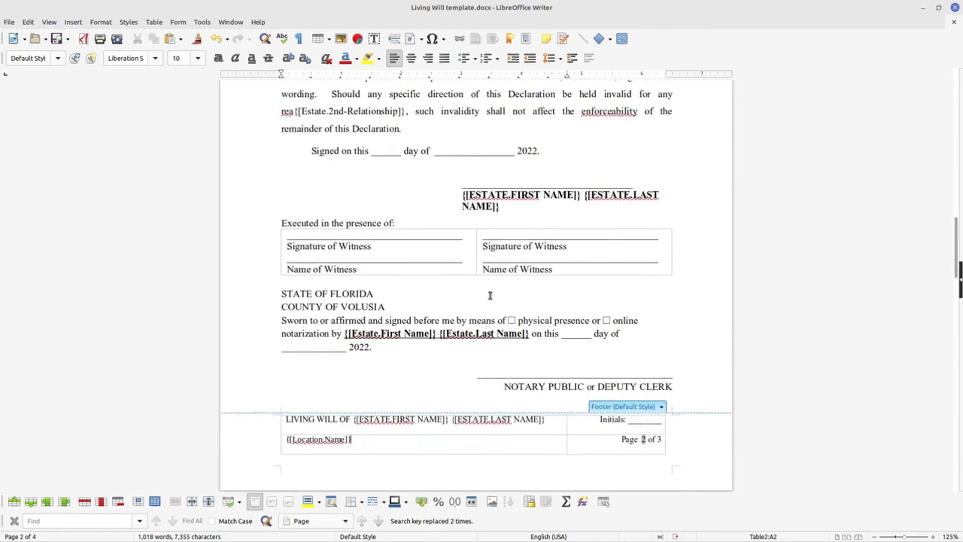
scroll(465, 291, down, 16)
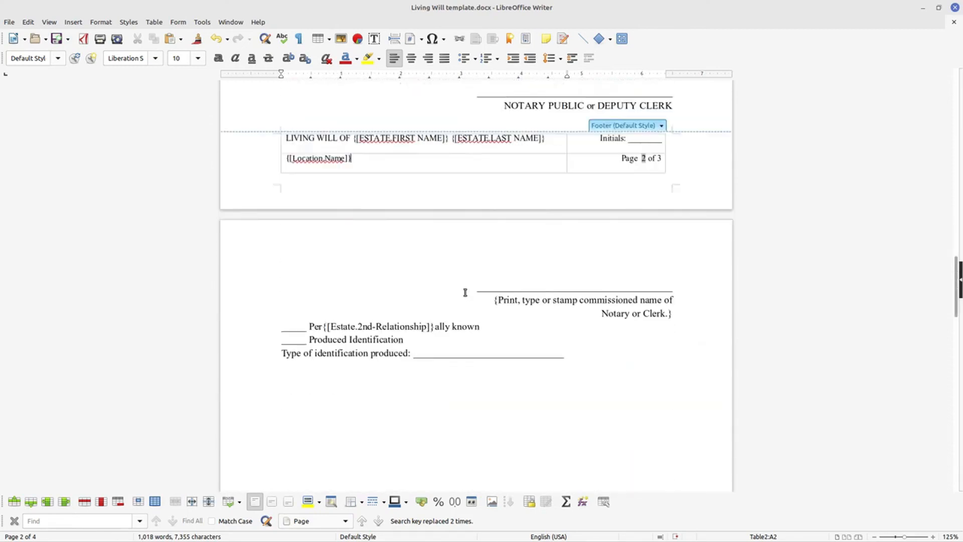
scroll(371, 153, down, 12)
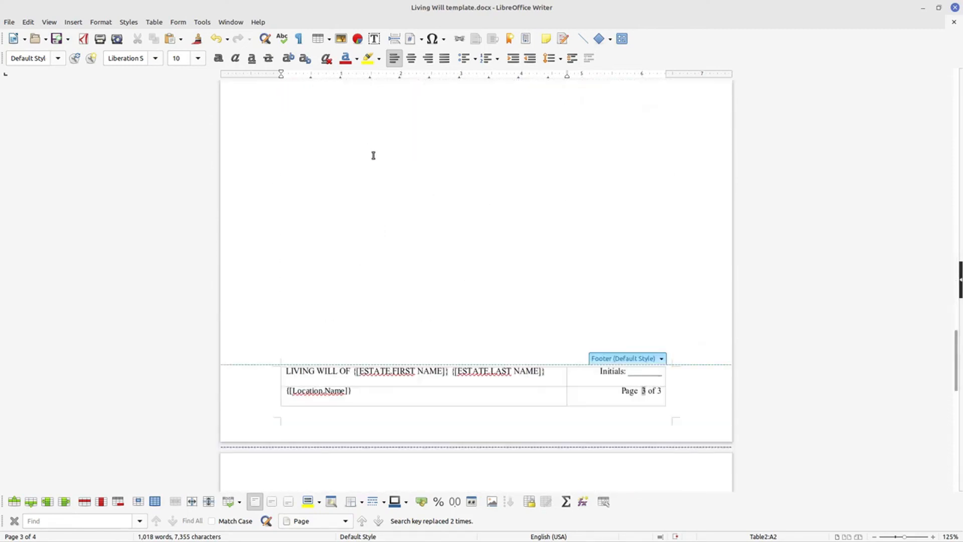
scroll(373, 156, down, 14)
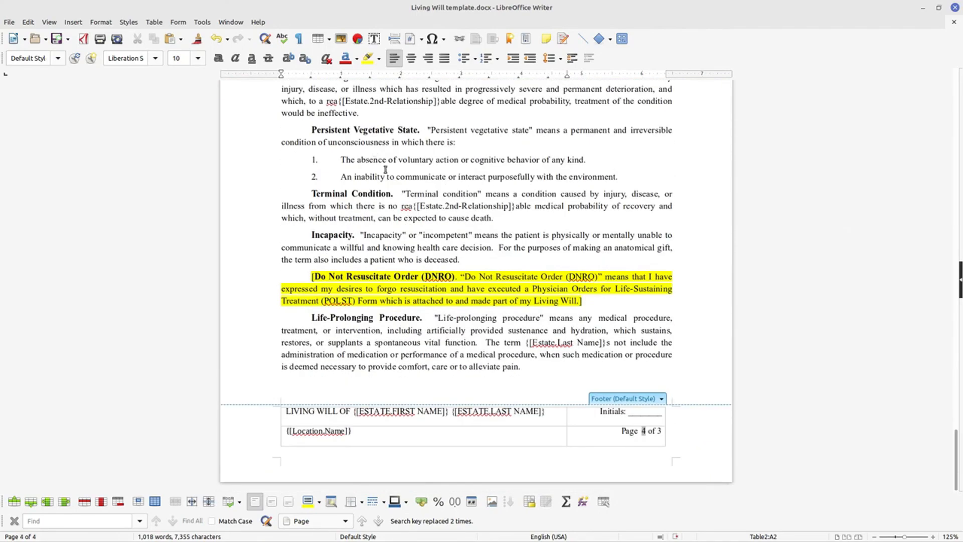
Save the living will template, keeping the Word 2007–365 format
scroll(385, 169, up, 20)
click(56, 40)
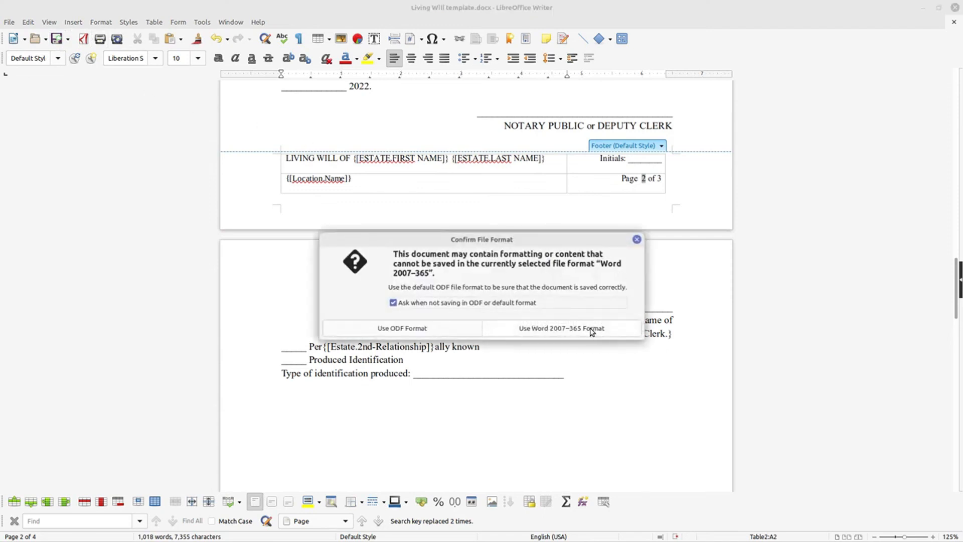
click(591, 330)
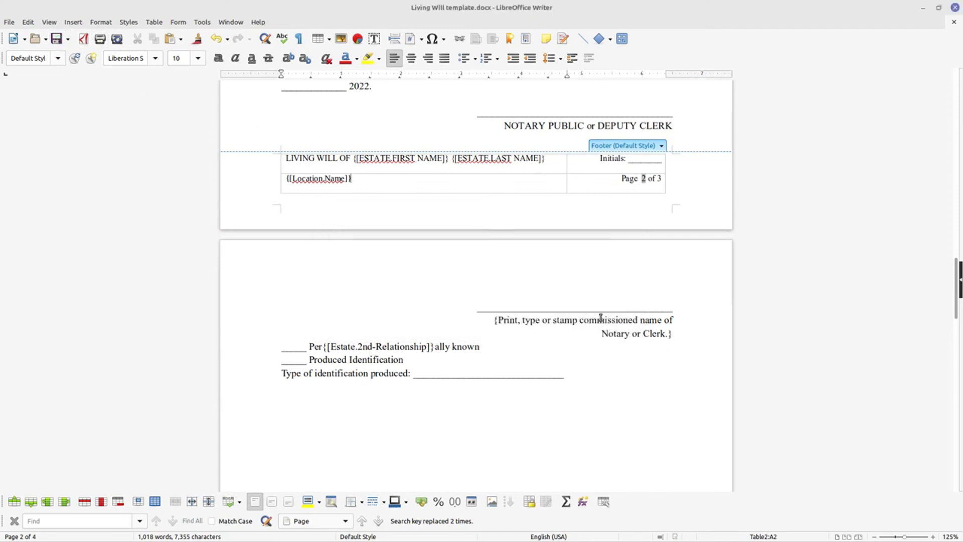